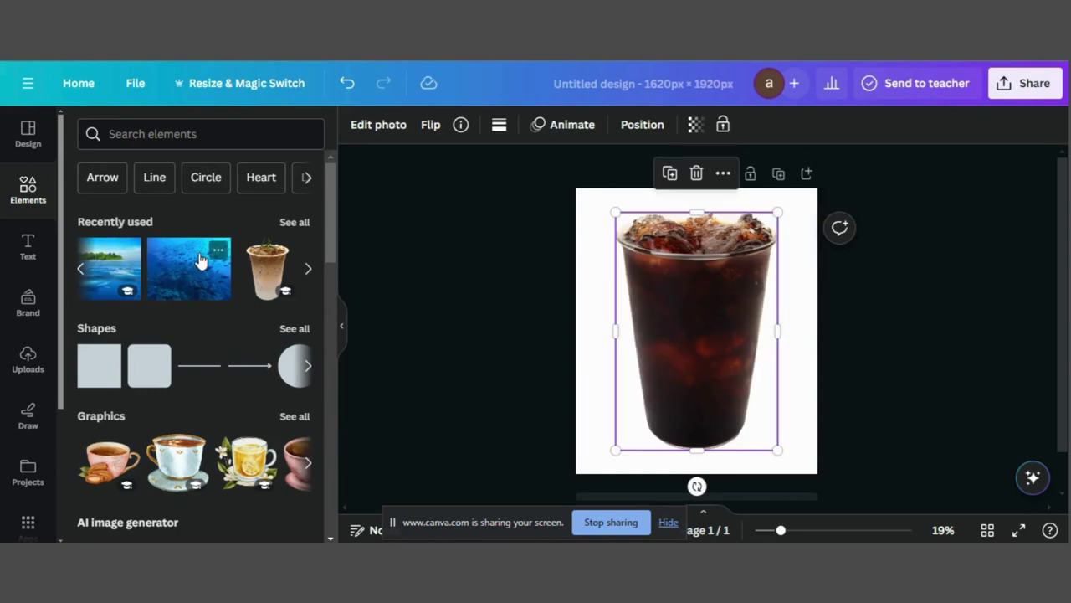
# - Shrink the iced coffee cup image slightly and keep it centred on the page
pyautogui.moveTo(614, 213); pyautogui.dragTo(664, 282)
pyautogui.moveTo(706, 338)
pyautogui.mouseDown()
pyautogui.moveTo(675, 303)
pyautogui.moveTo(712, 338)
pyautogui.moveTo(703, 315)
pyautogui.moveTo(712, 318)
pyautogui.mouseUp()
pyautogui.hotkey('ctrl', 'z')
pyautogui.hotkey('ctrl', 'z')
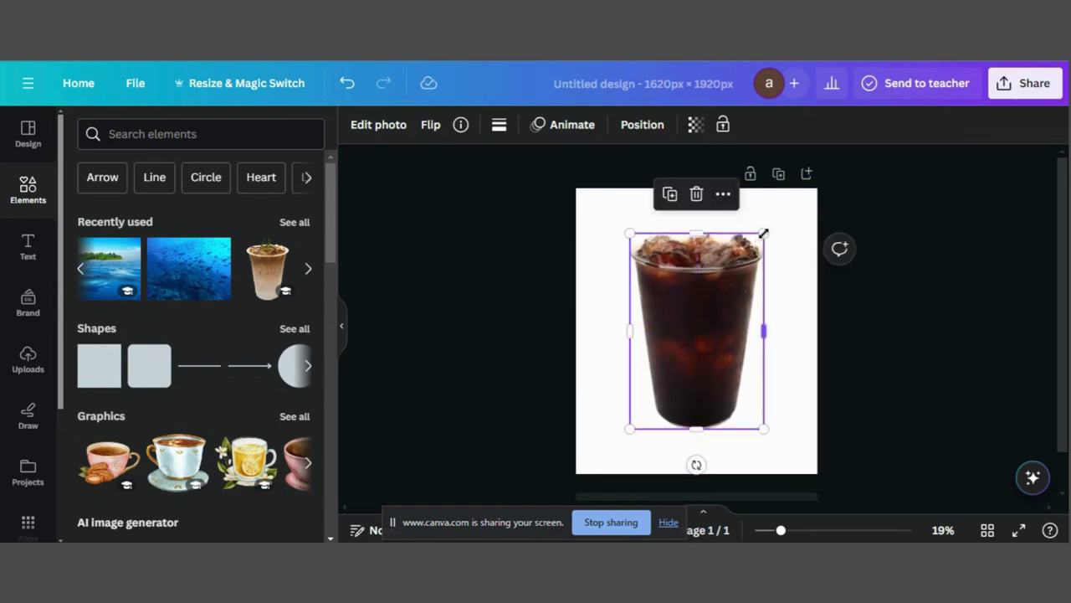
# - Add the tropical island ocean photo and shrink it to about the cup's width over the cup's rim
pyautogui.click(84, 267)
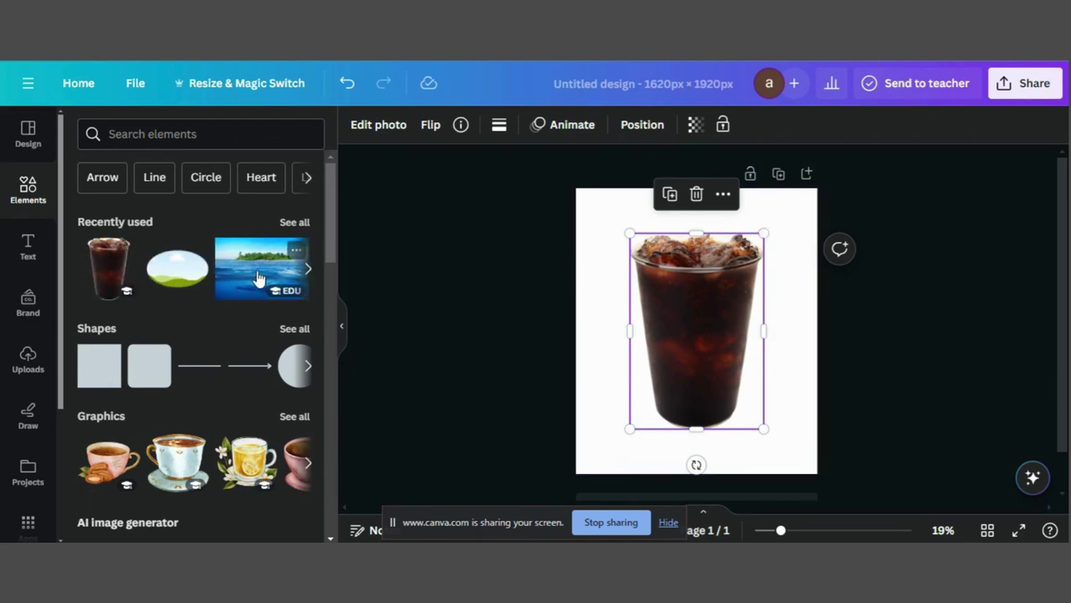
pyautogui.click(258, 278)
pyautogui.moveTo(702, 312); pyautogui.dragTo(700, 255)
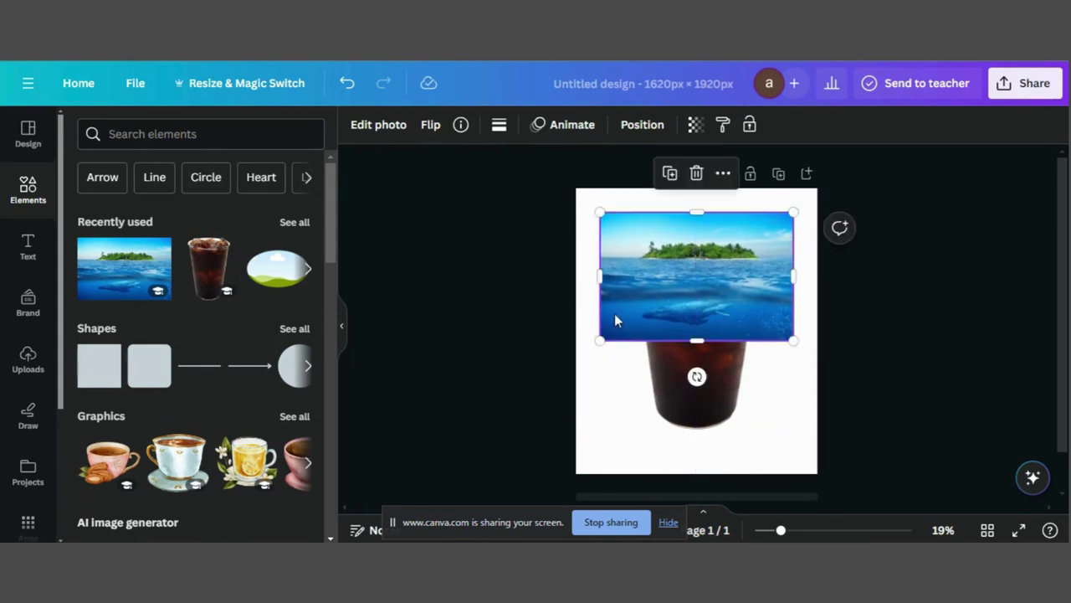
pyautogui.moveTo(600, 338); pyautogui.dragTo(669, 246)
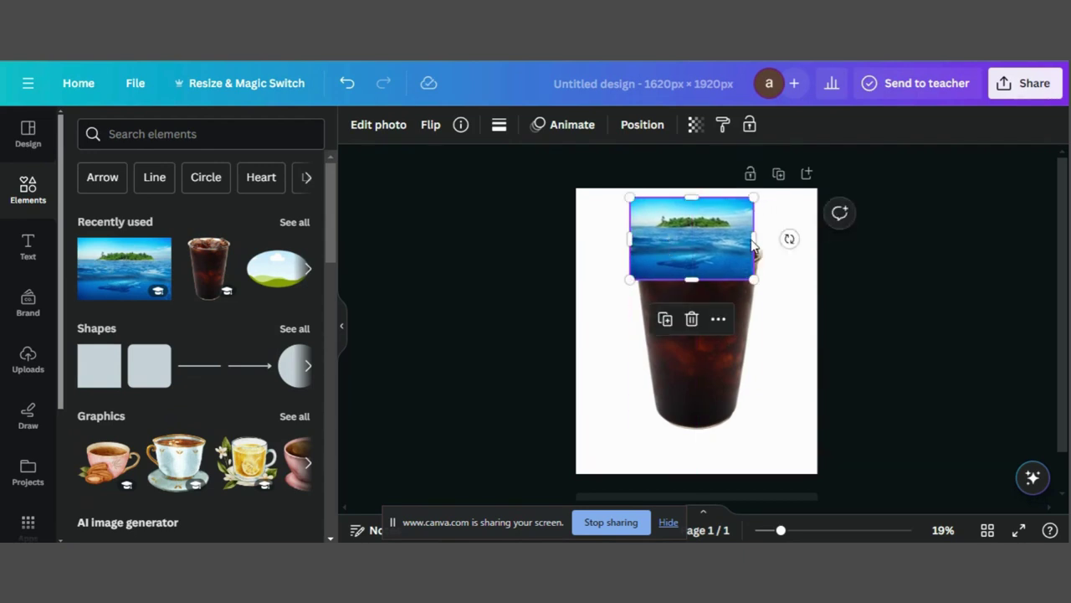
# - Send the island photo backward behind the coffee cup and adjust its size and position above the rim
pyautogui.rightClick(752, 238)
pyautogui.moveTo(773, 256)
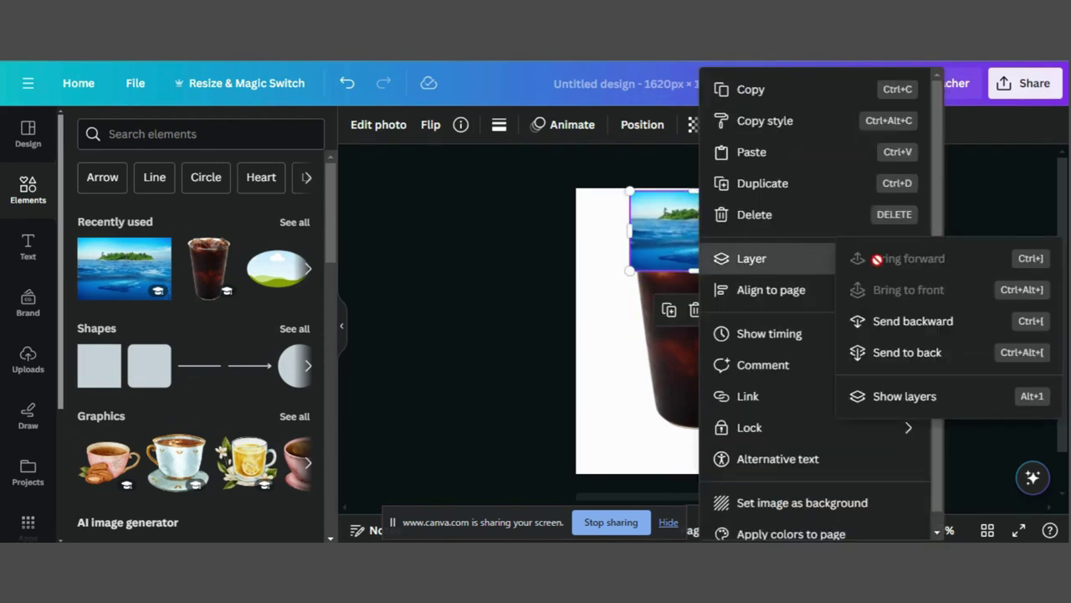
pyautogui.click(893, 323)
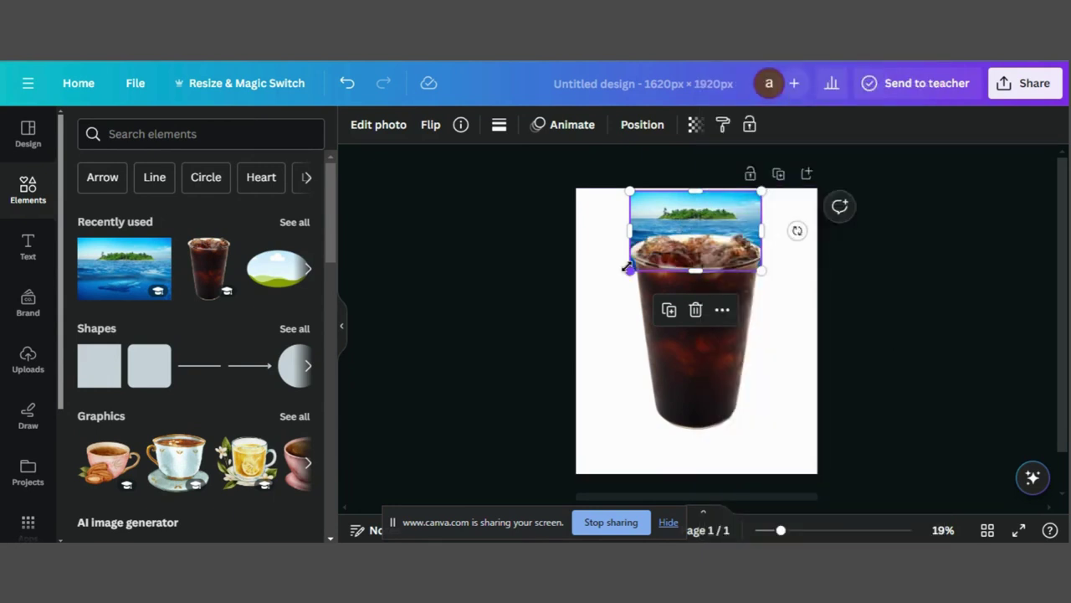
pyautogui.moveTo(629, 267); pyautogui.dragTo(631, 266)
pyautogui.moveTo(702, 212); pyautogui.dragTo(700, 209)
# - Add the oval landscape frame and reshape it to fit over the cup's round opening
pyautogui.click(270, 271)
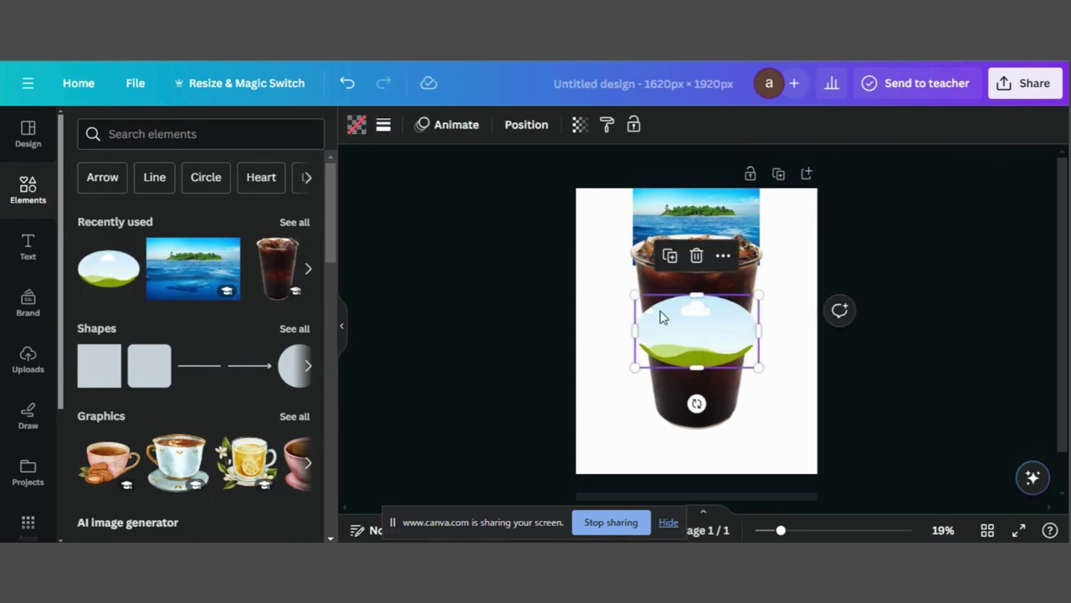
pyautogui.moveTo(688, 322); pyautogui.dragTo(684, 249)
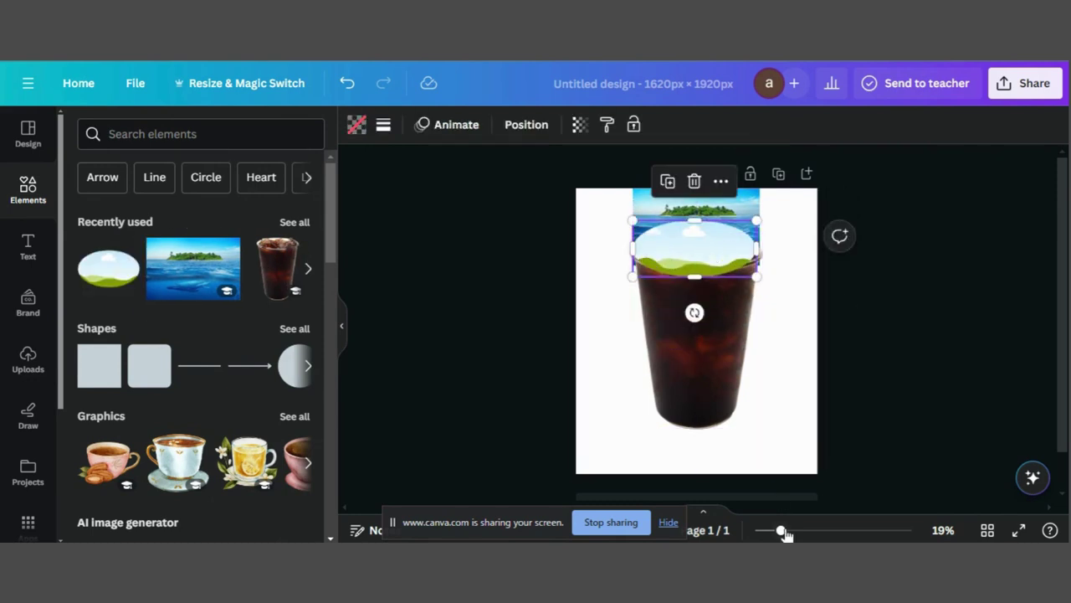
pyautogui.moveTo(783, 529); pyautogui.dragTo(800, 531)
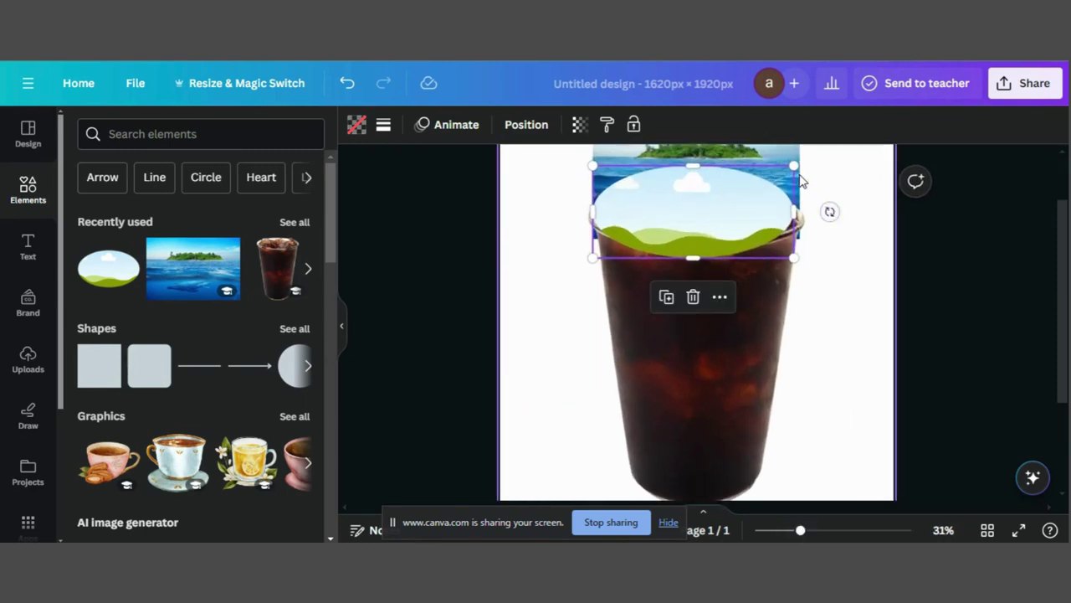
pyautogui.moveTo(796, 166); pyautogui.dragTo(801, 214)
pyautogui.click(842, 241)
pyautogui.click(755, 225)
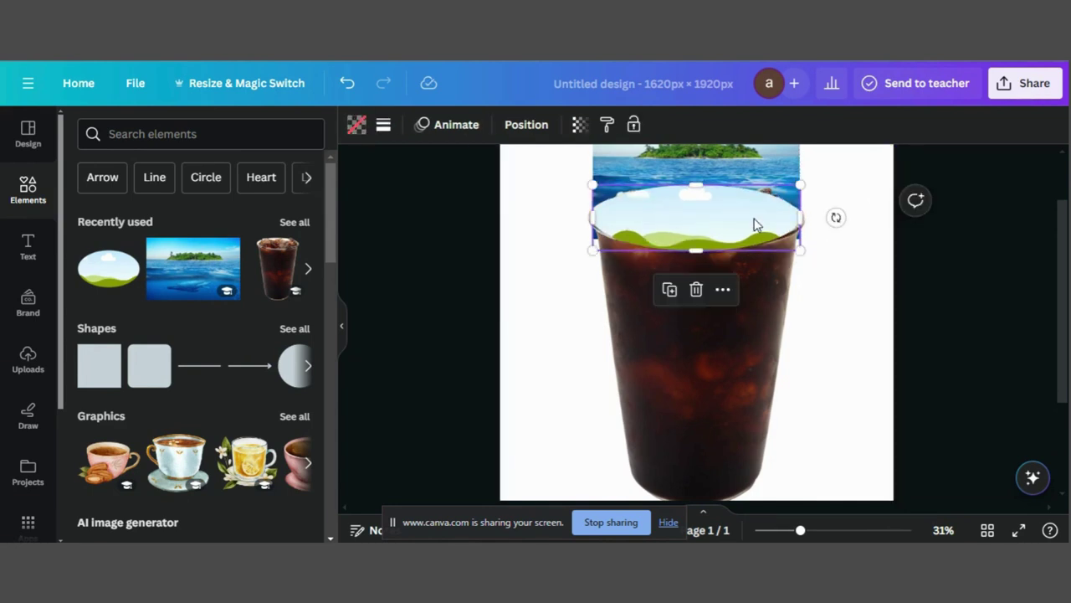
pyautogui.press('Escape')
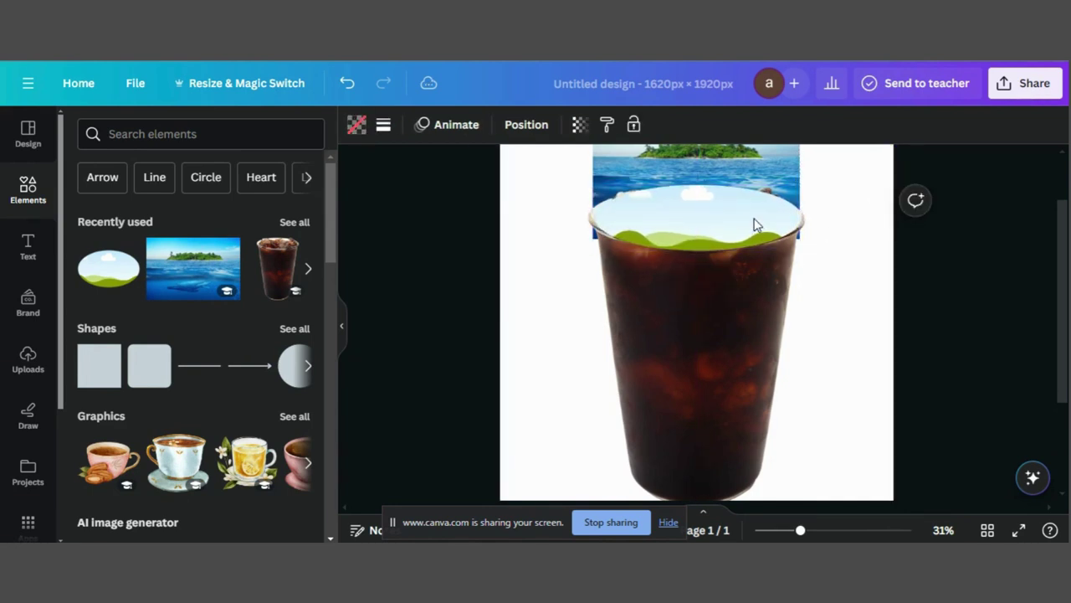
pyautogui.click(755, 225)
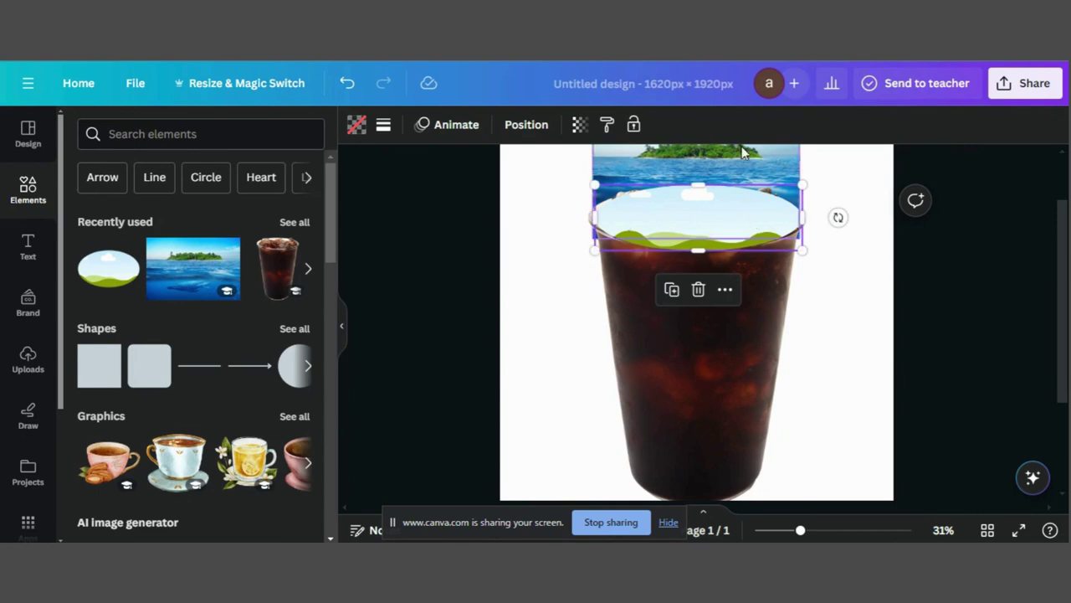
# - Duplicate the island photo and fill the oval frame with the copy
pyautogui.click(719, 158)
pyautogui.click(673, 279)
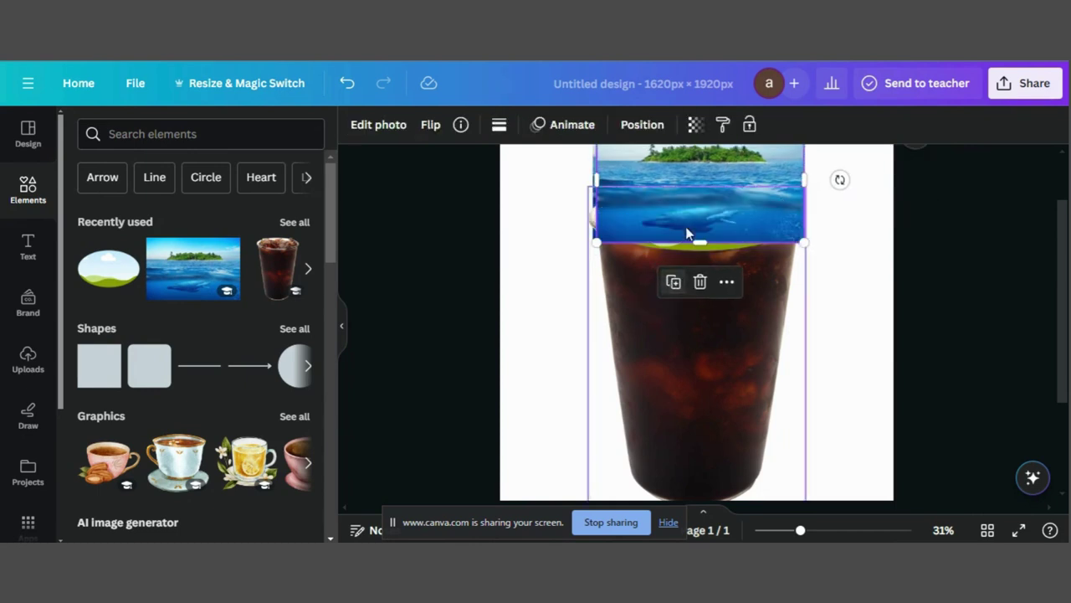
pyautogui.moveTo(706, 181); pyautogui.dragTo(706, 226)
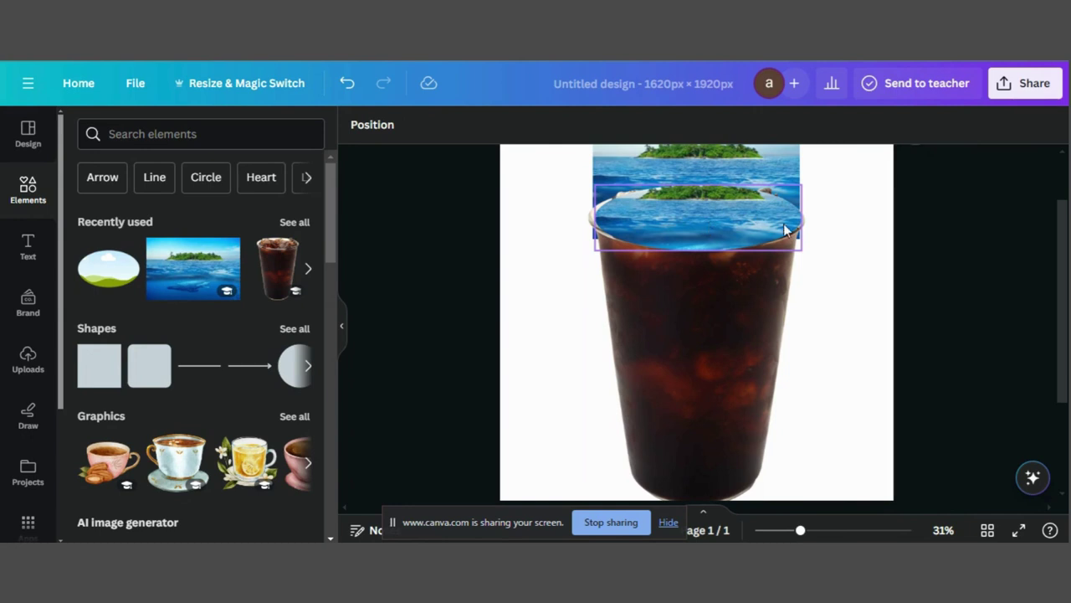
# - Move the island photo down behind the cup and centre the ocean-filled oval so the two pictures line up
pyautogui.scroll(1, 849, 215)
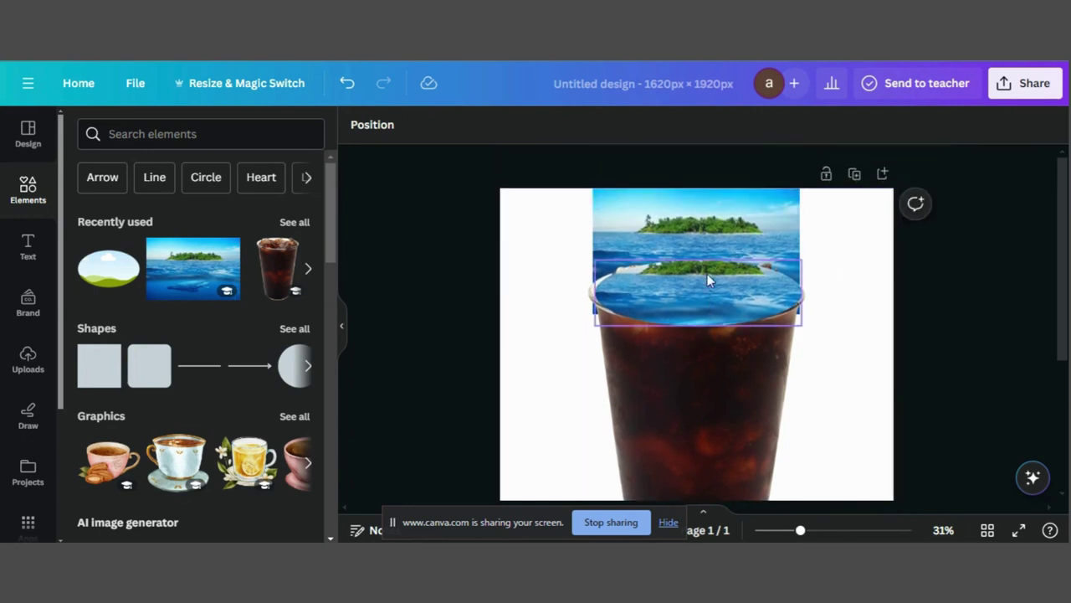
pyautogui.click(688, 307)
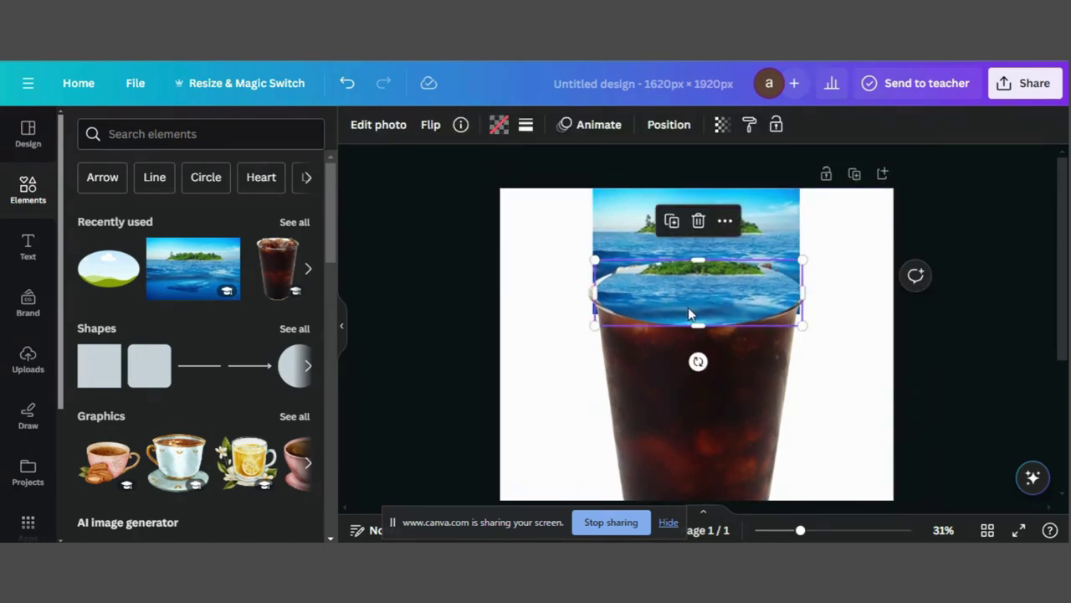
pyautogui.click(626, 249)
pyautogui.moveTo(648, 232); pyautogui.dragTo(698, 277)
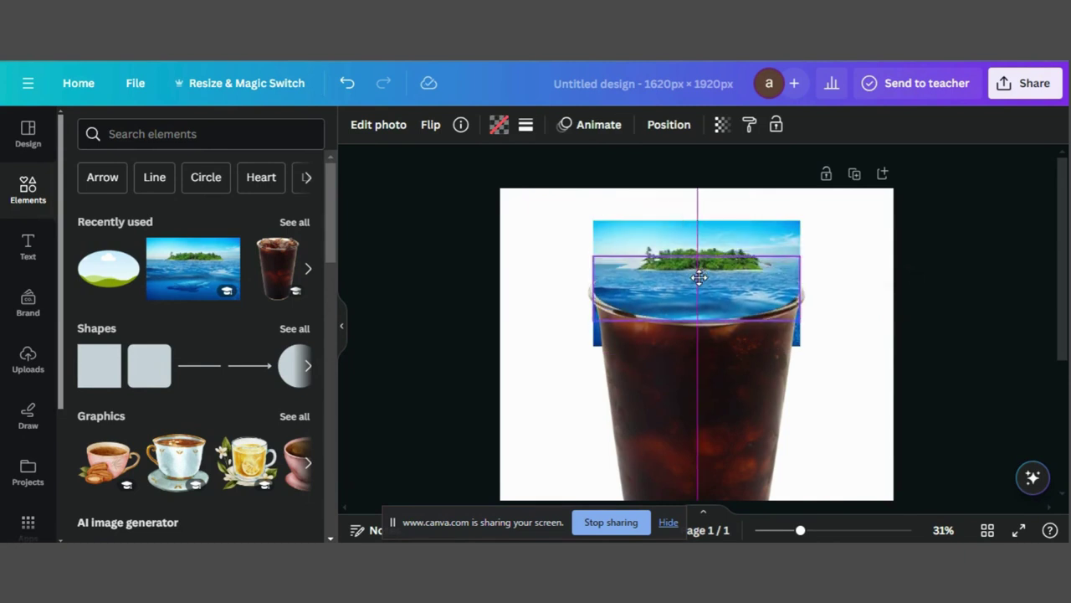
# - Layer the ocean oval above the cup and the island photo behind it, with the oval wider than the rim and the photo narrowed
pyautogui.click(669, 123)
pyautogui.moveTo(196, 223); pyautogui.dragTo(226, 368)
pyautogui.click(853, 293)
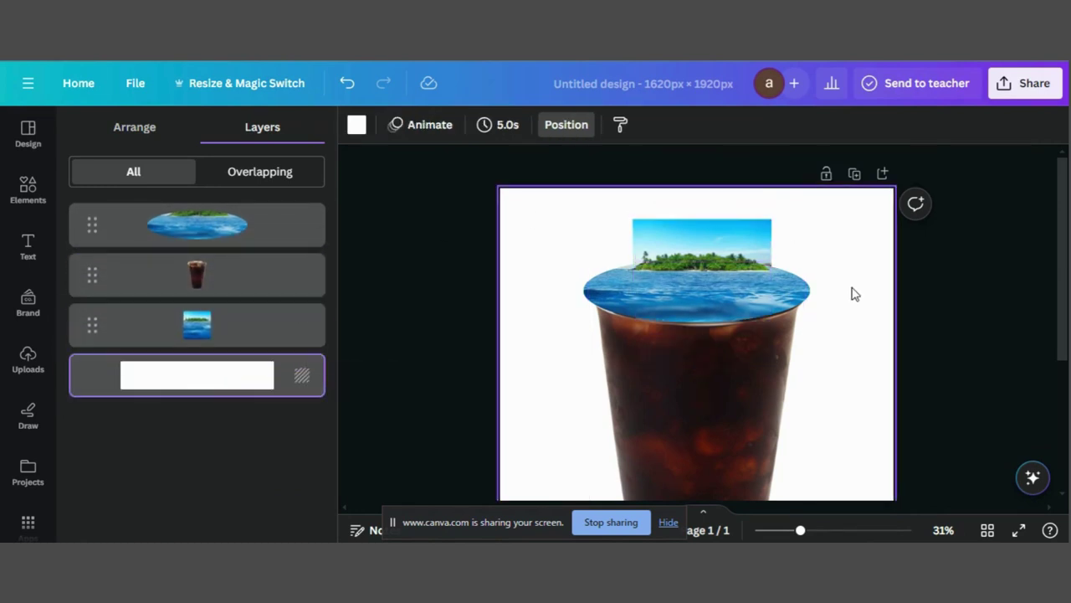
# - Nudge the ocean oval down slightly so its shoreline meets the island photo behind it
pyautogui.click(708, 248)
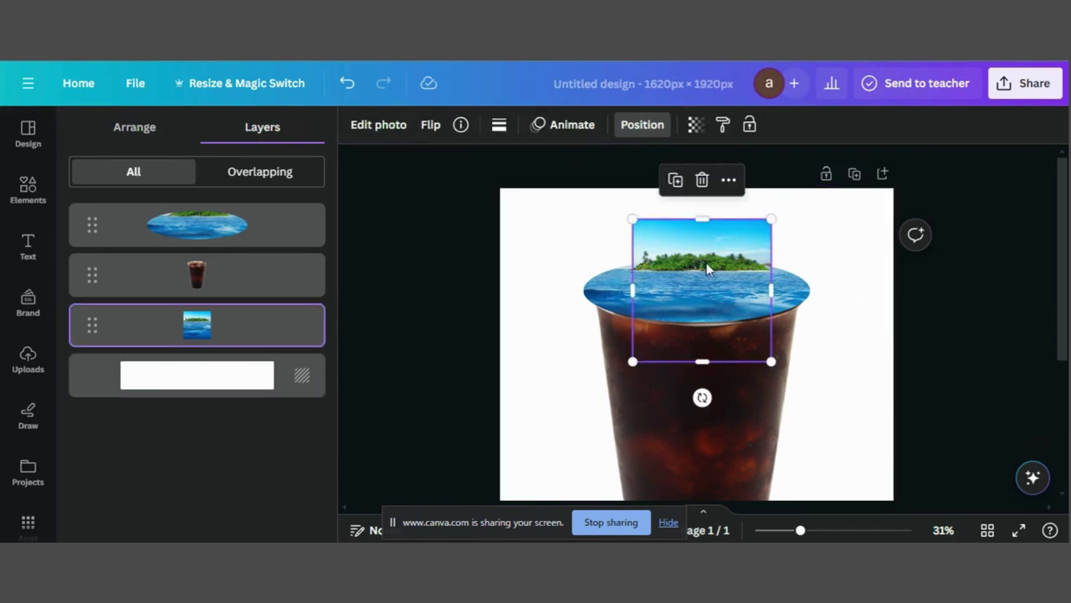
pyautogui.click(712, 301)
pyautogui.moveTo(713, 300)
pyautogui.mouseDown()
pyautogui.moveTo(708, 282)
pyautogui.moveTo(713, 317)
pyautogui.moveTo(711, 299)
pyautogui.mouseUp()
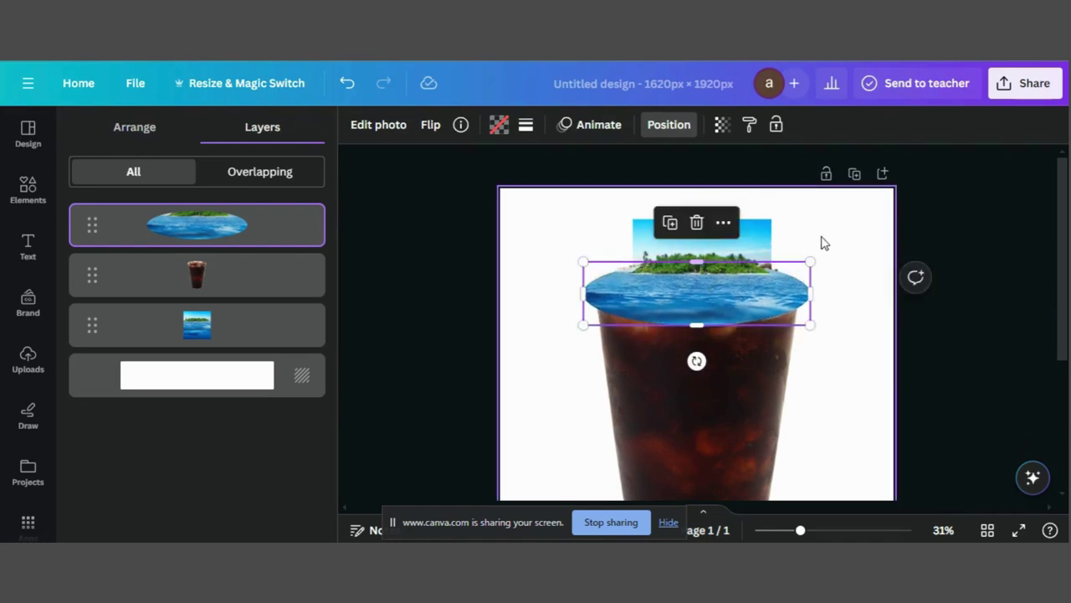
pyautogui.click(847, 242)
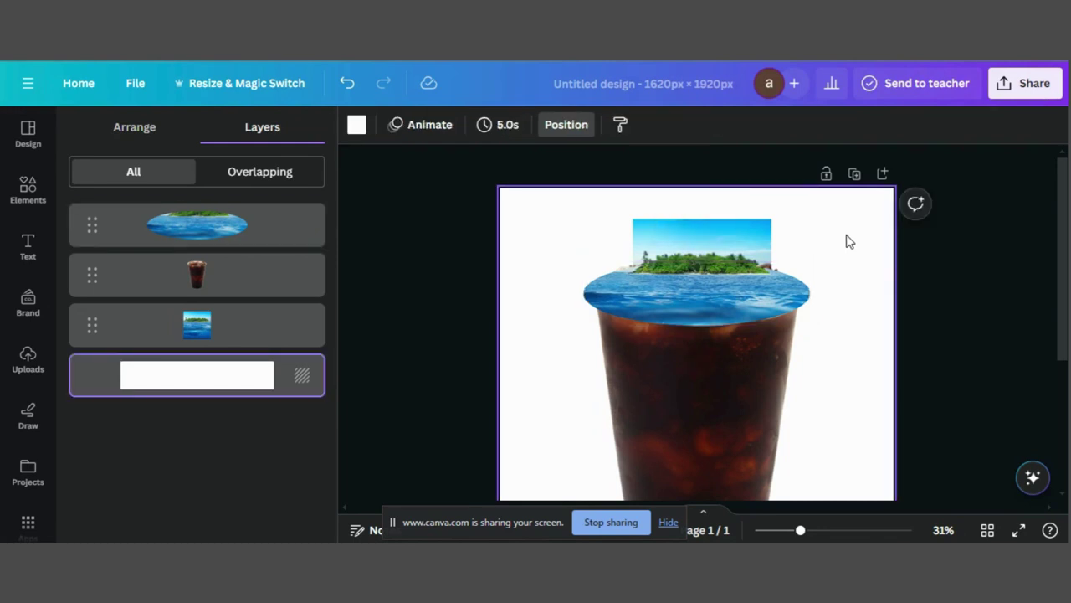
# - Crop the sky off the island photo down to just above the palm trees
pyautogui.click(701, 243)
pyautogui.moveTo(701, 220); pyautogui.dragTo(698, 241)
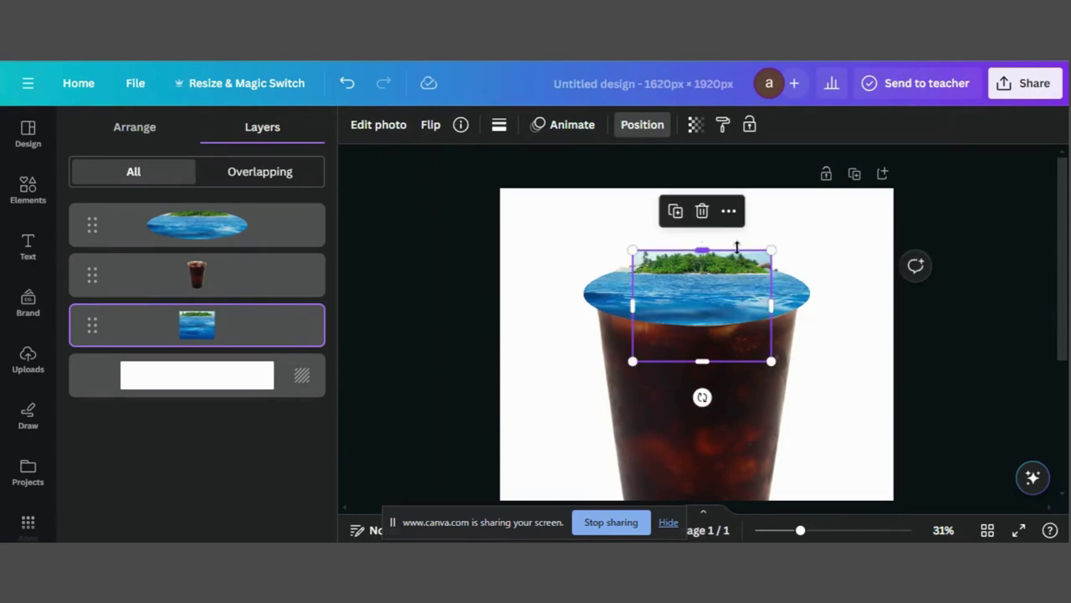
pyautogui.click(827, 286)
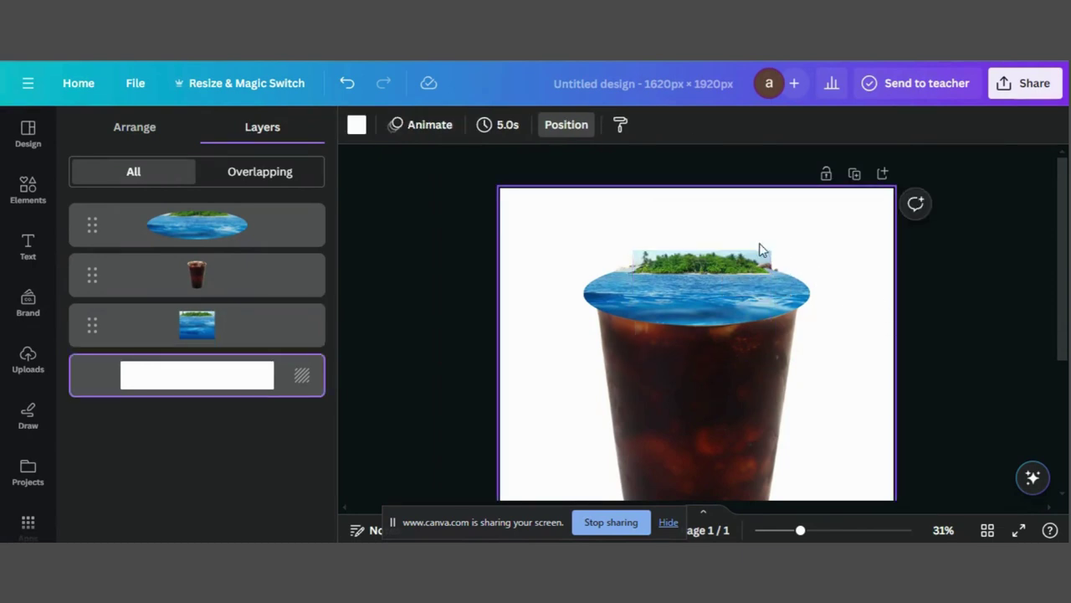
# - Remove the background from the cropped island photo with BG Remover
pyautogui.click(740, 256)
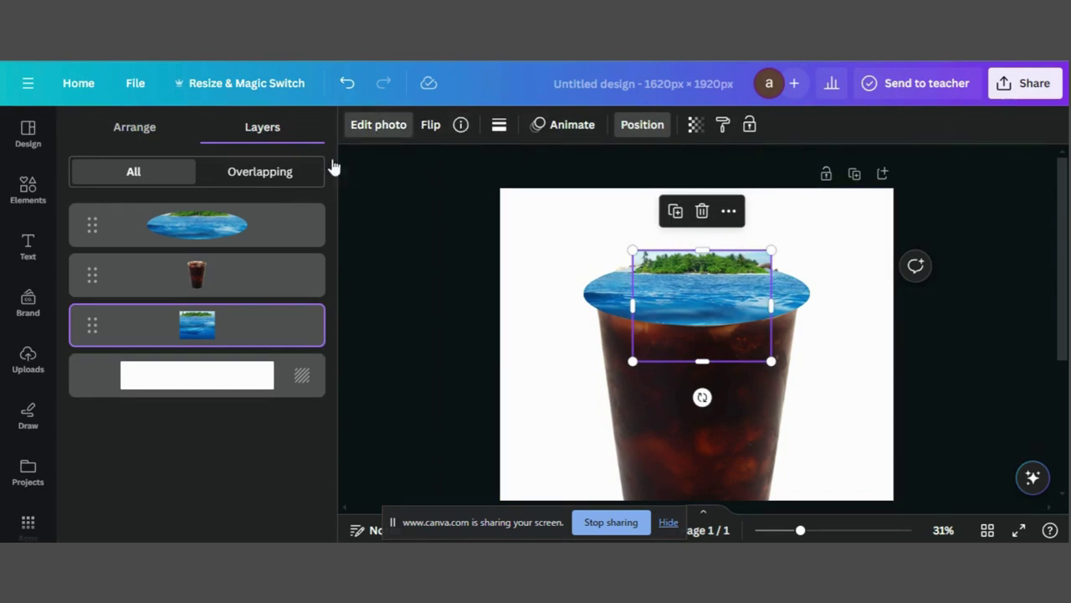
pyautogui.click(381, 127)
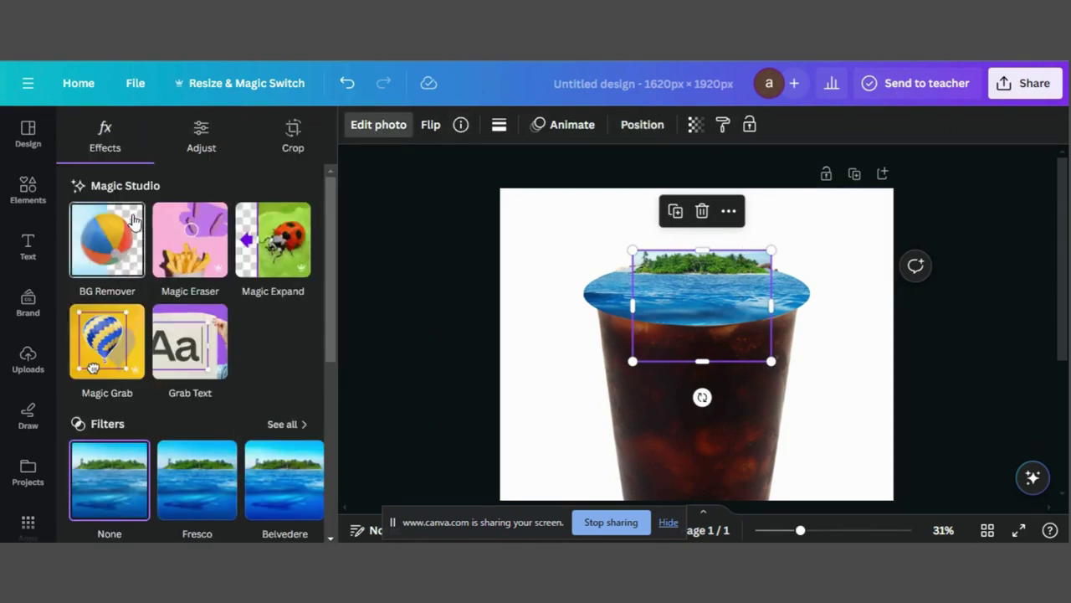
pyautogui.click(116, 233)
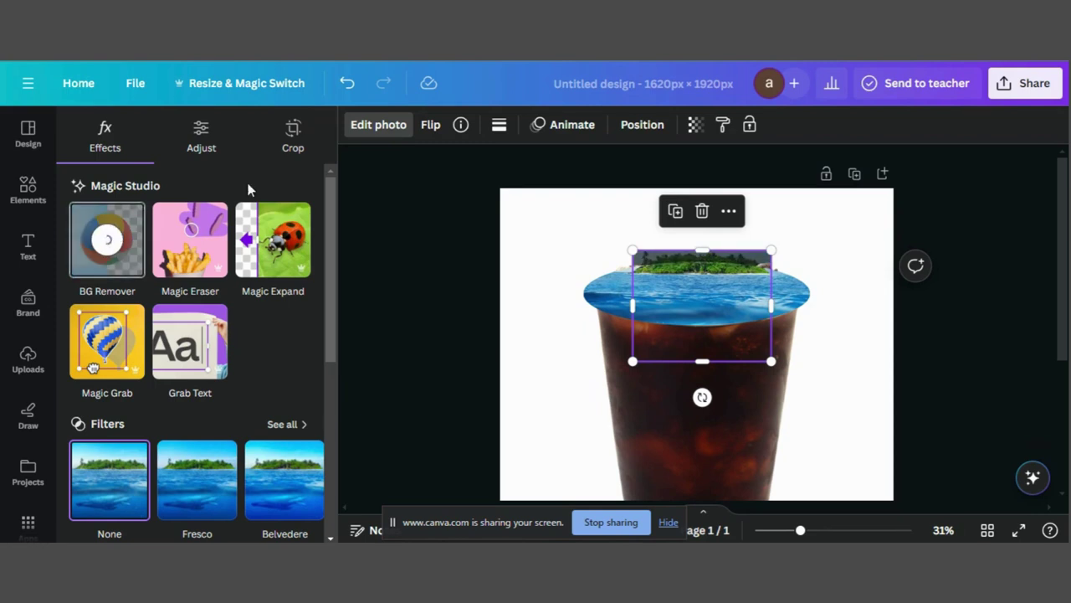
pyautogui.click(412, 270)
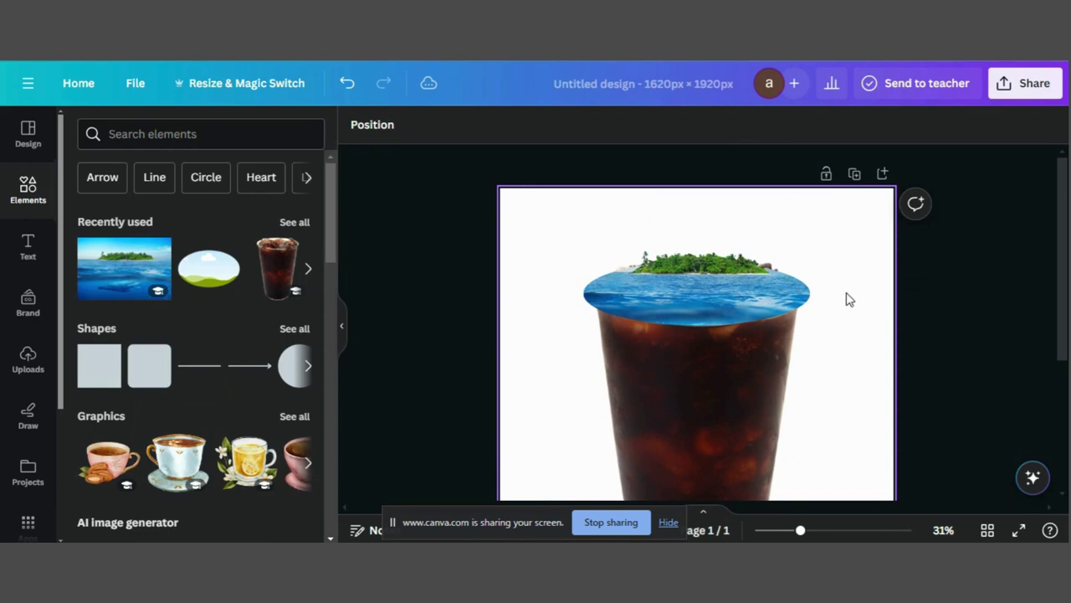
# - Add the Santa-hat silhouette frame, shrink it and place it over the upper half of the cup
pyautogui.hotkey('ctrl', 'v')
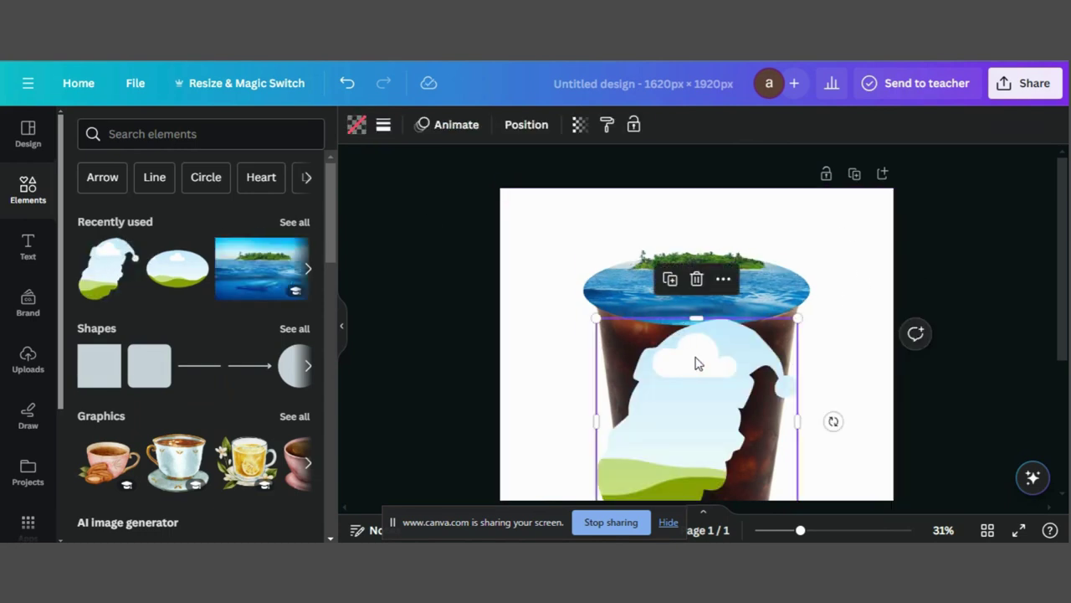
pyautogui.moveTo(803, 536); pyautogui.dragTo(793, 536)
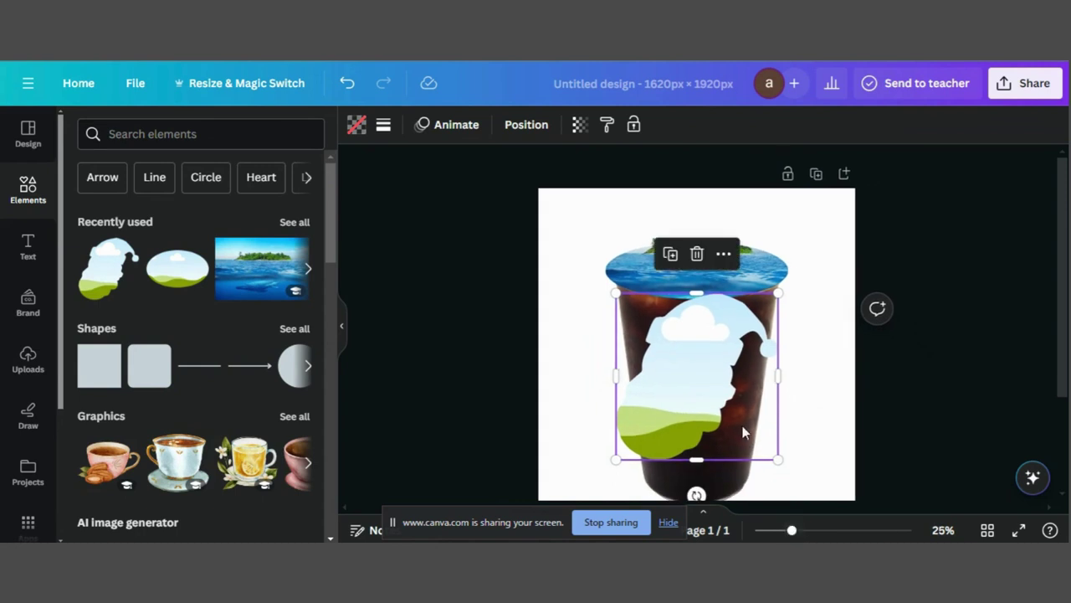
pyautogui.moveTo(707, 338); pyautogui.dragTo(710, 290)
pyautogui.moveTo(617, 414); pyautogui.dragTo(636, 396)
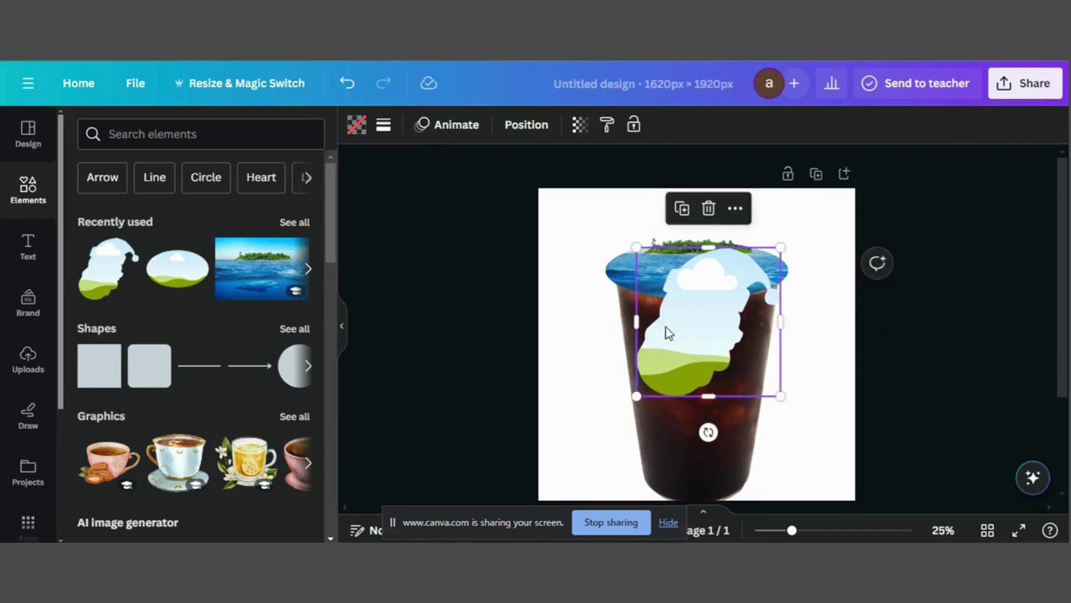
pyautogui.moveTo(779, 248); pyautogui.dragTo(768, 260)
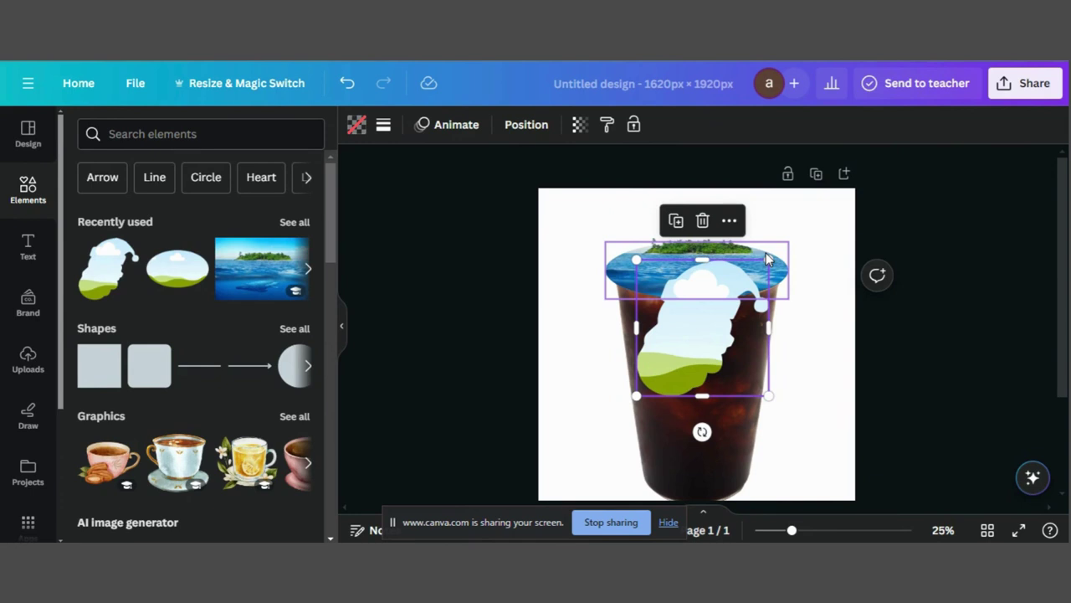
# - Add the underwater fish photo, fill the Santa-hat silhouette frame with it and select the filled frame
pyautogui.click(307, 270)
pyautogui.click(306, 269)
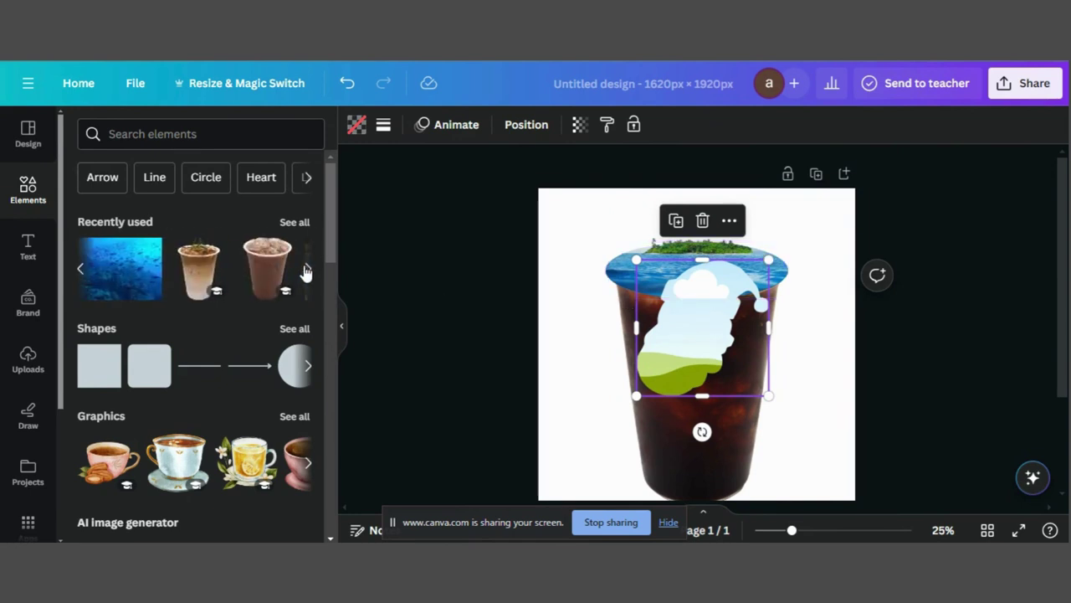
pyautogui.click(131, 268)
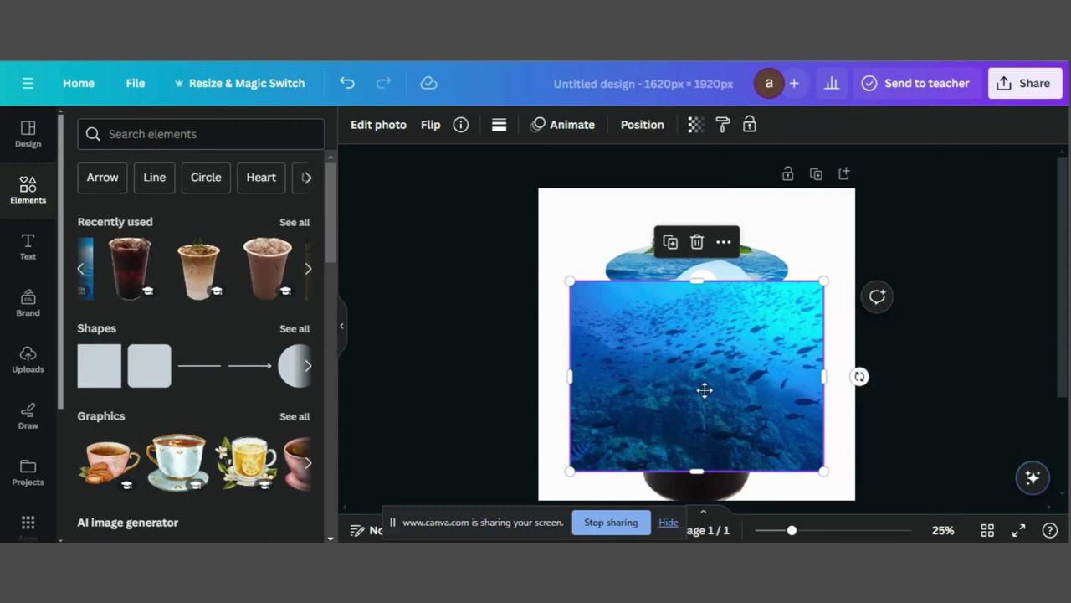
pyautogui.moveTo(704, 389); pyautogui.dragTo(699, 362)
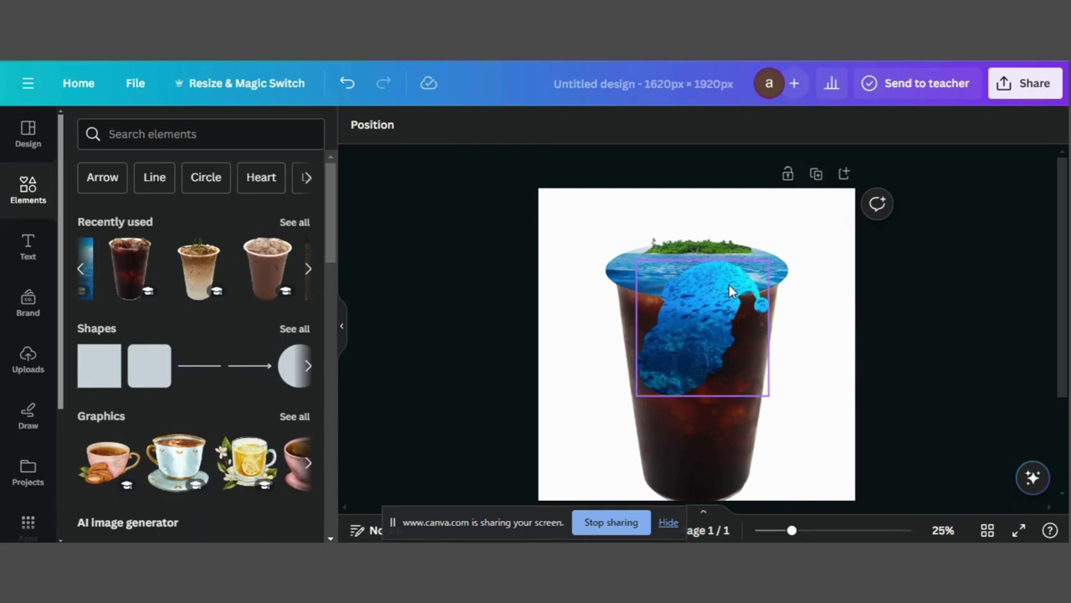
pyautogui.click(688, 299)
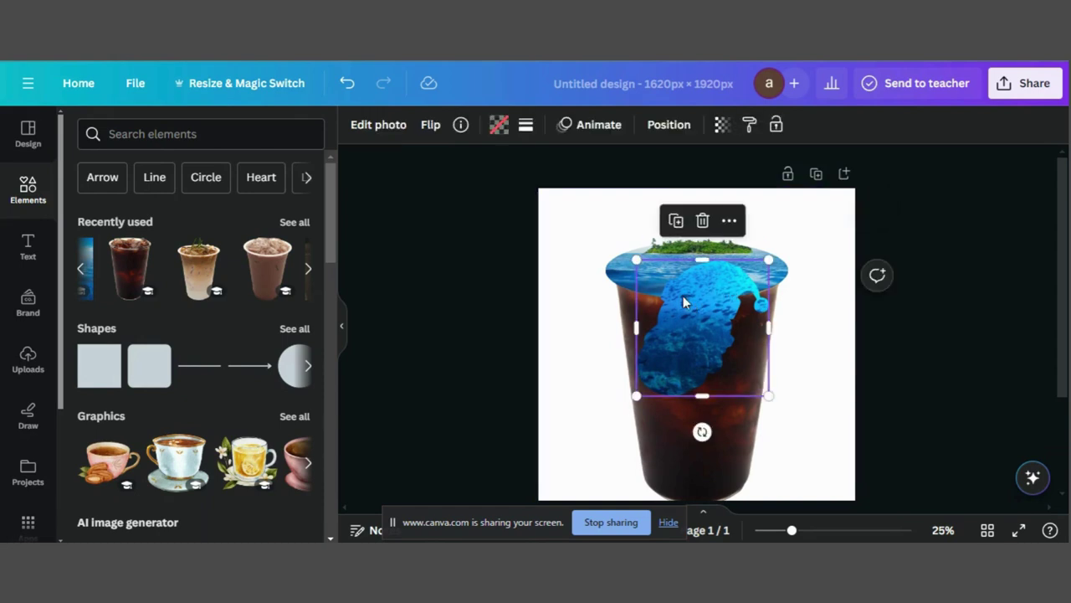
# - Move the fish-filled silhouette's layer between the oval ocean image and the cup, duplicate it and offset the copy slightly to the left
pyautogui.click(654, 125)
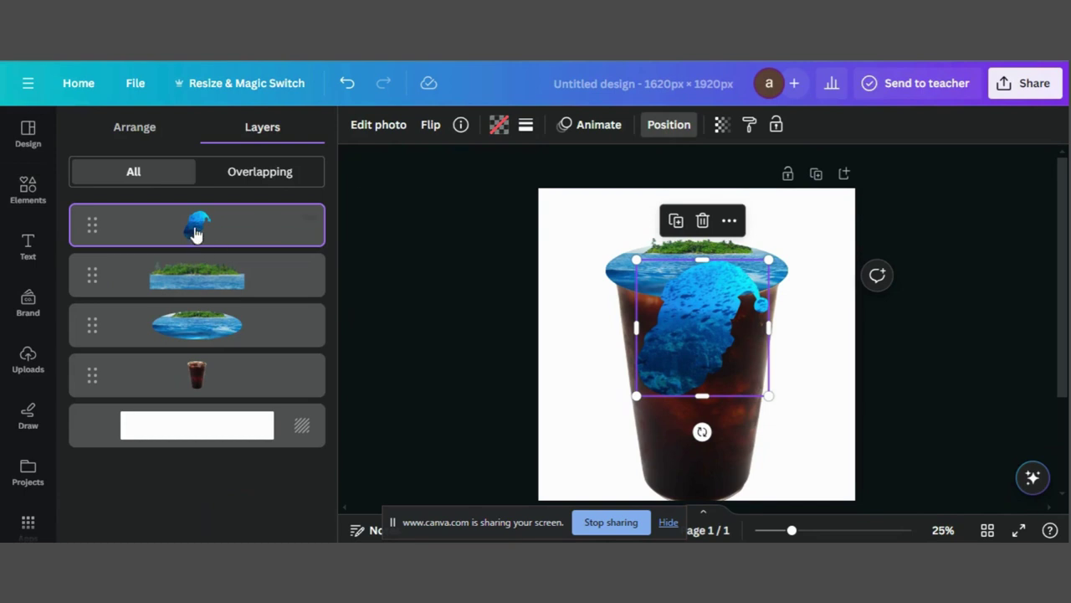
pyautogui.moveTo(194, 228); pyautogui.dragTo(192, 336)
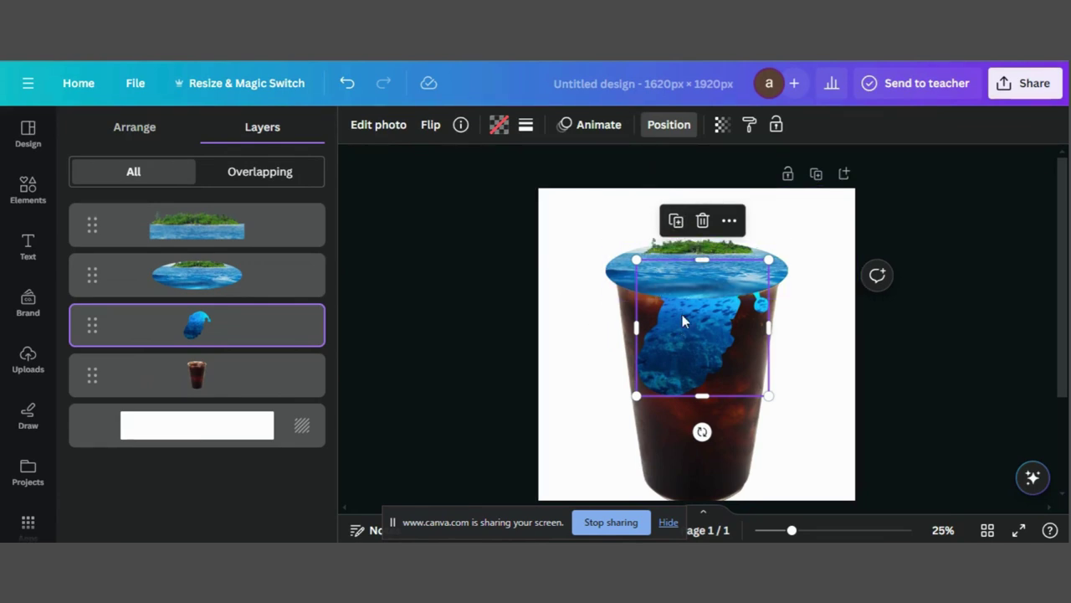
pyautogui.click(676, 222)
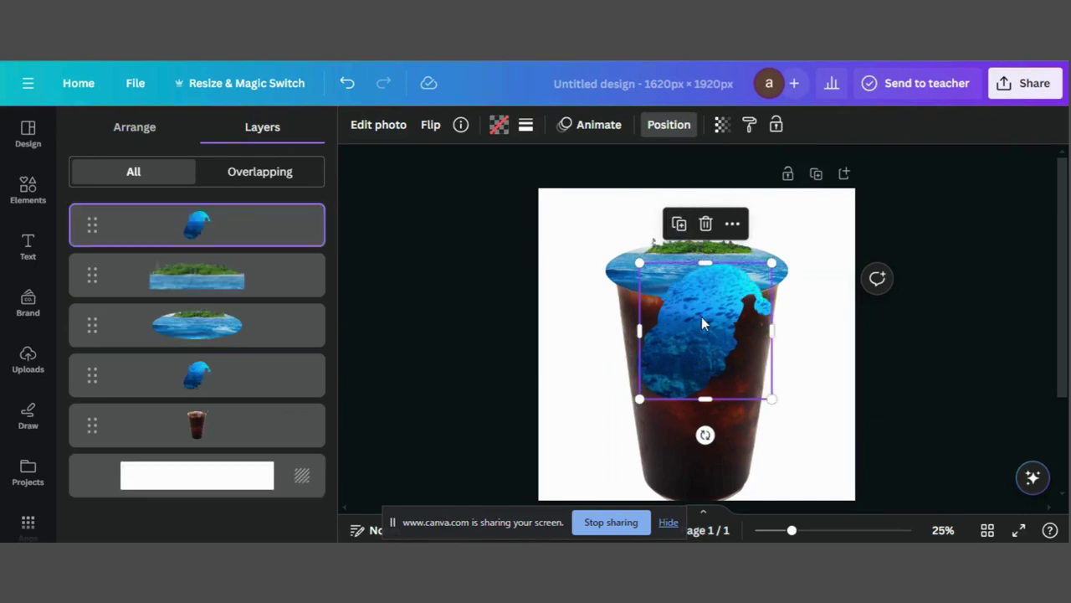
pyautogui.moveTo(702, 321); pyautogui.dragTo(688, 317)
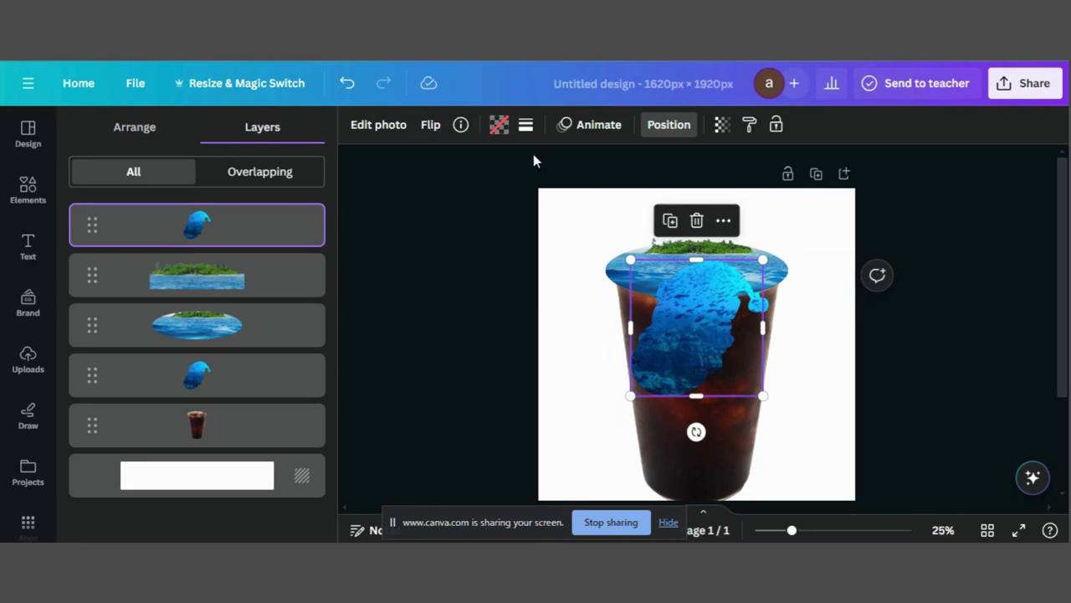
# - Fill the silhouette copy with the black-to-grey linear gradient, nudge it right and move its layer directly beneath the fish-filled silhouette
pyautogui.click(499, 130)
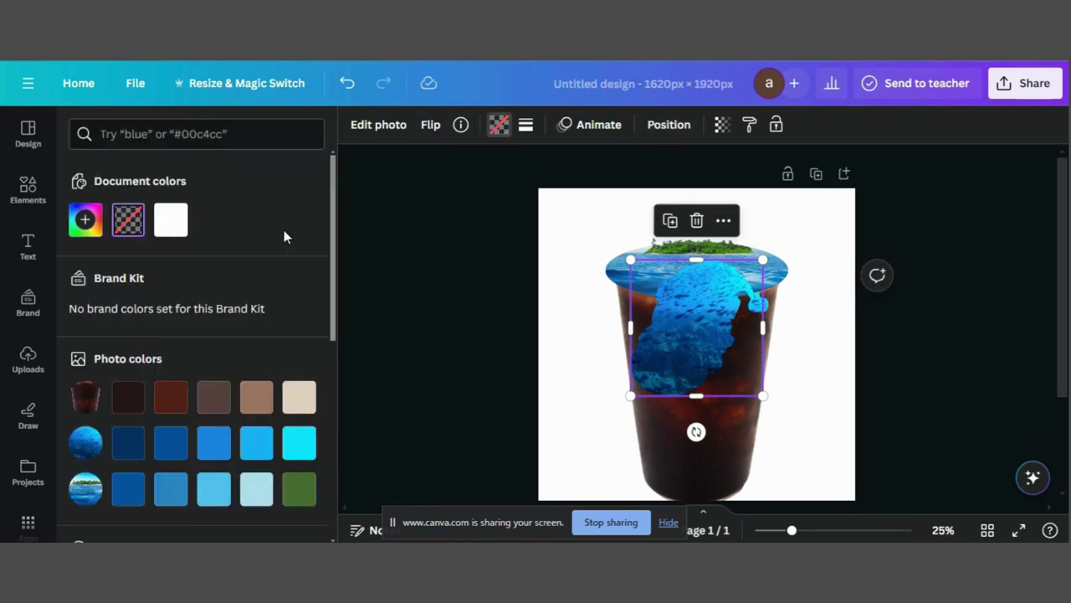
pyautogui.scroll(-8, 232, 309)
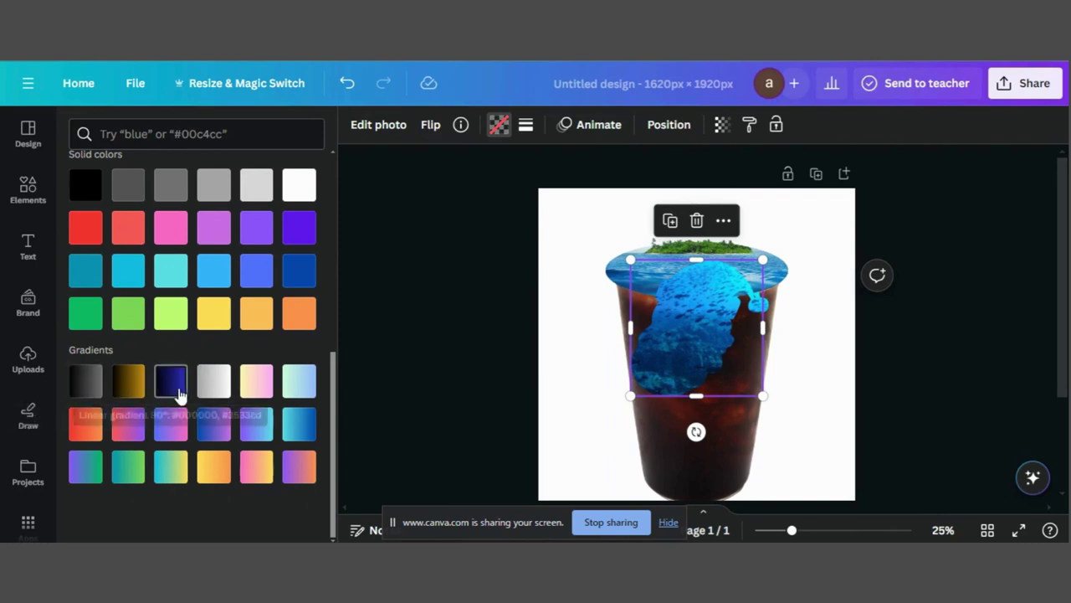
pyautogui.click(85, 381)
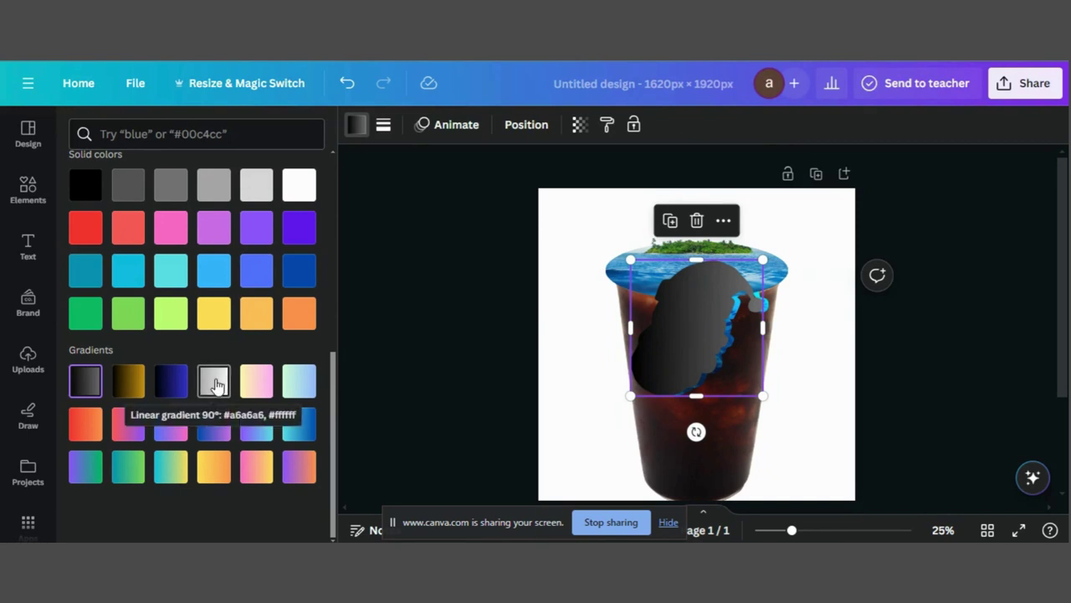
pyautogui.moveTo(661, 328); pyautogui.dragTo(665, 324)
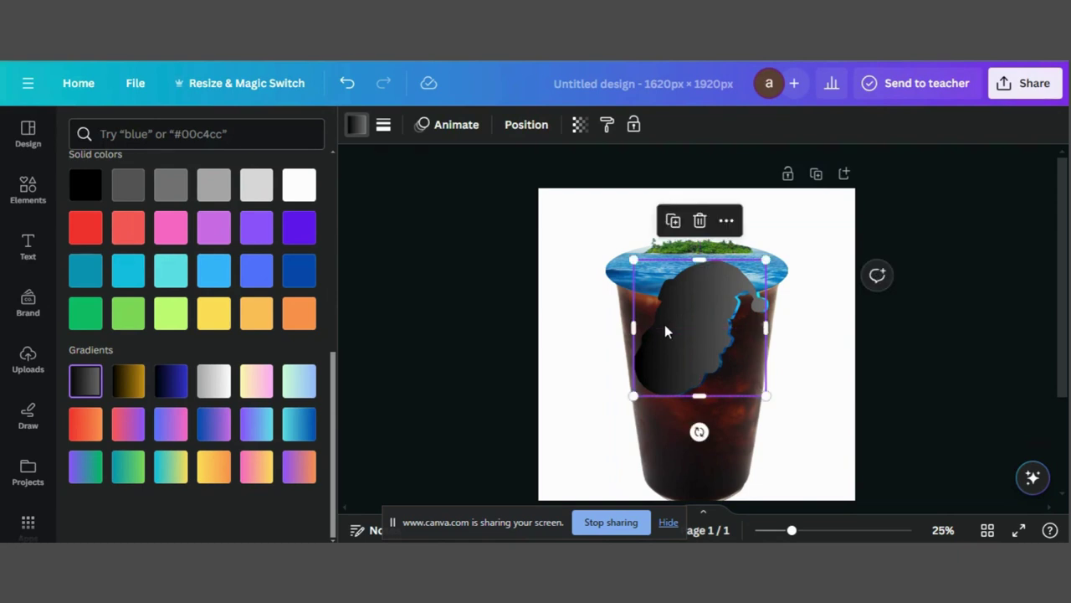
pyautogui.click(520, 132)
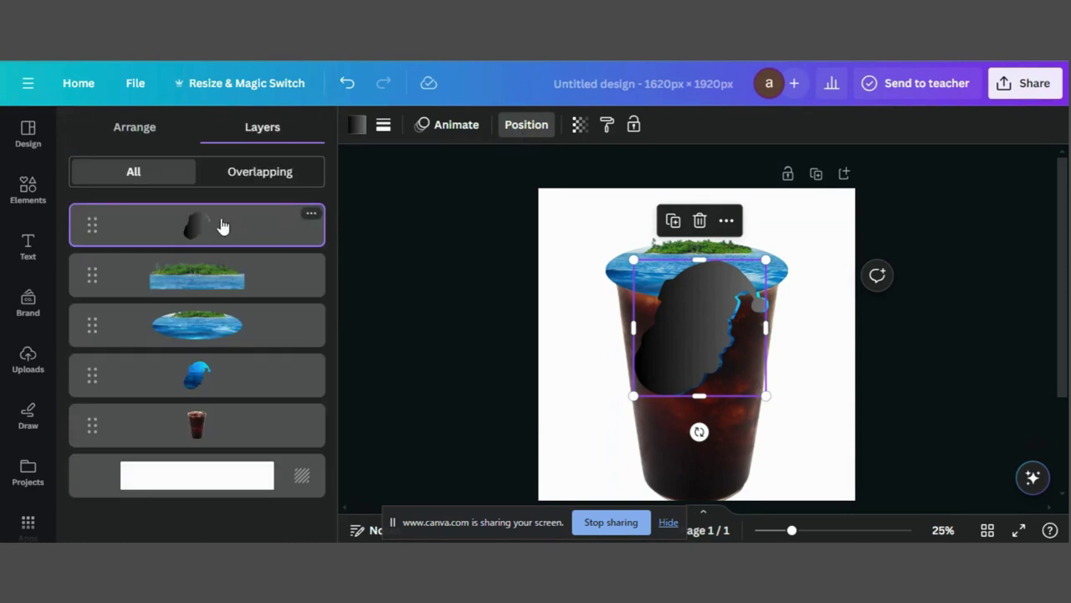
pyautogui.moveTo(222, 225); pyautogui.dragTo(223, 390)
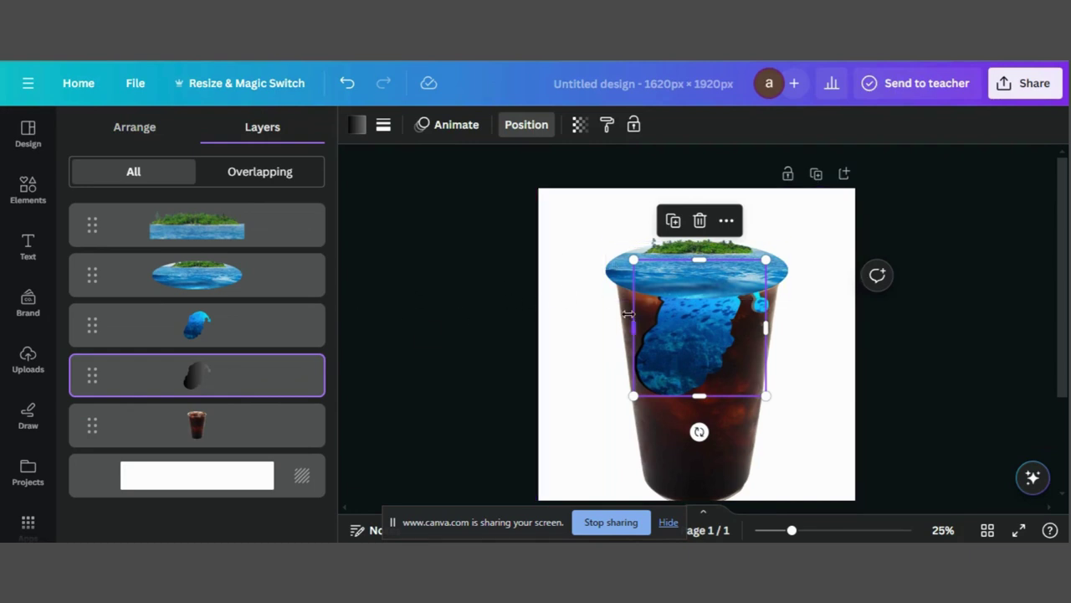
# - Duplicate the dark gradient silhouette, shift the copy right and move its layer directly above the cup
pyautogui.click(673, 220)
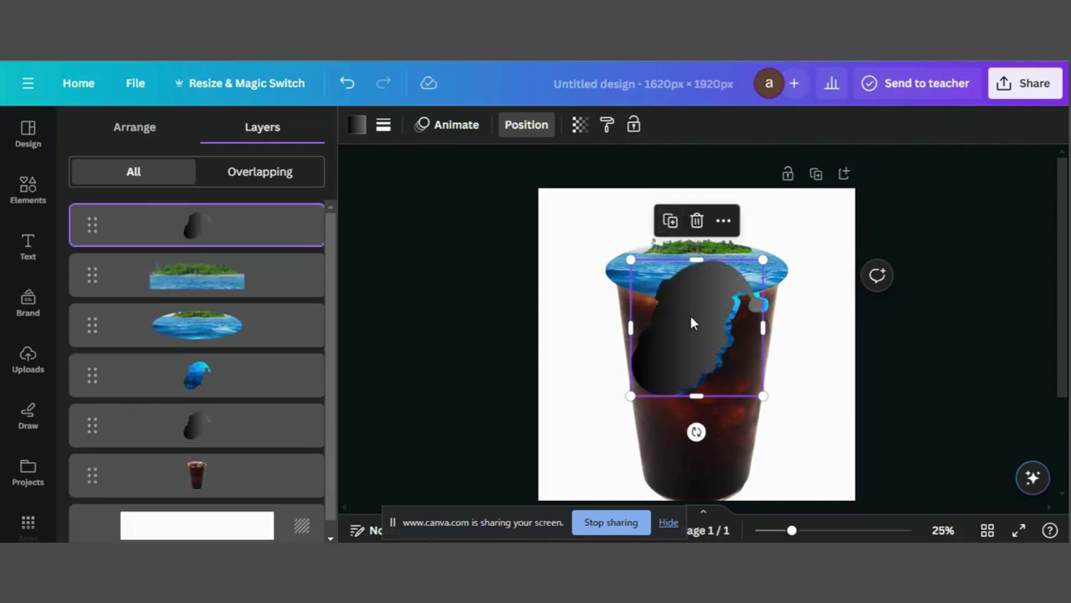
pyautogui.moveTo(690, 315); pyautogui.dragTo(700, 315)
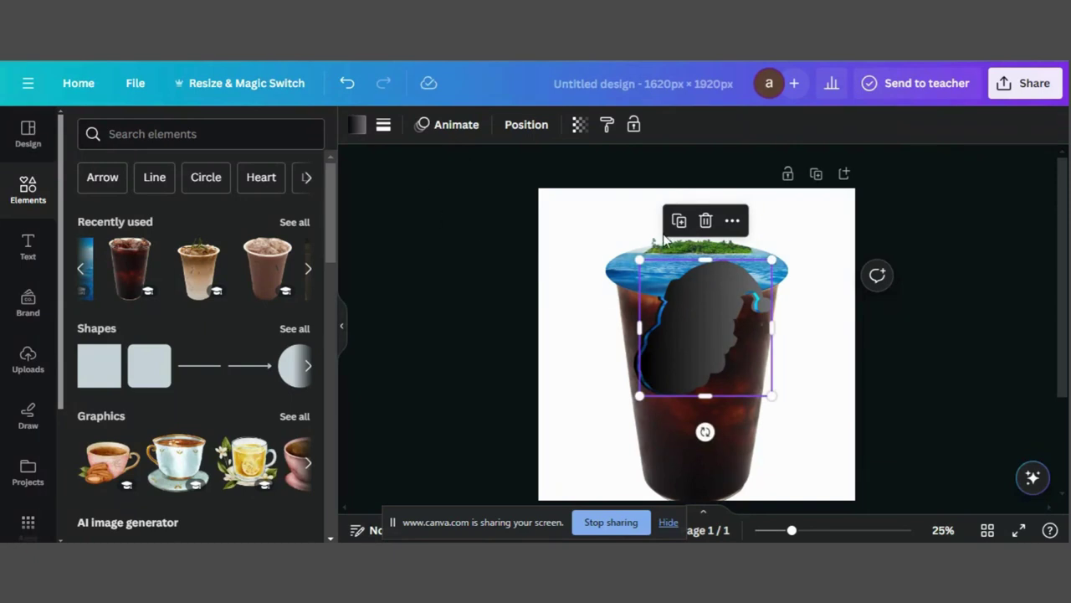
pyautogui.click(535, 127)
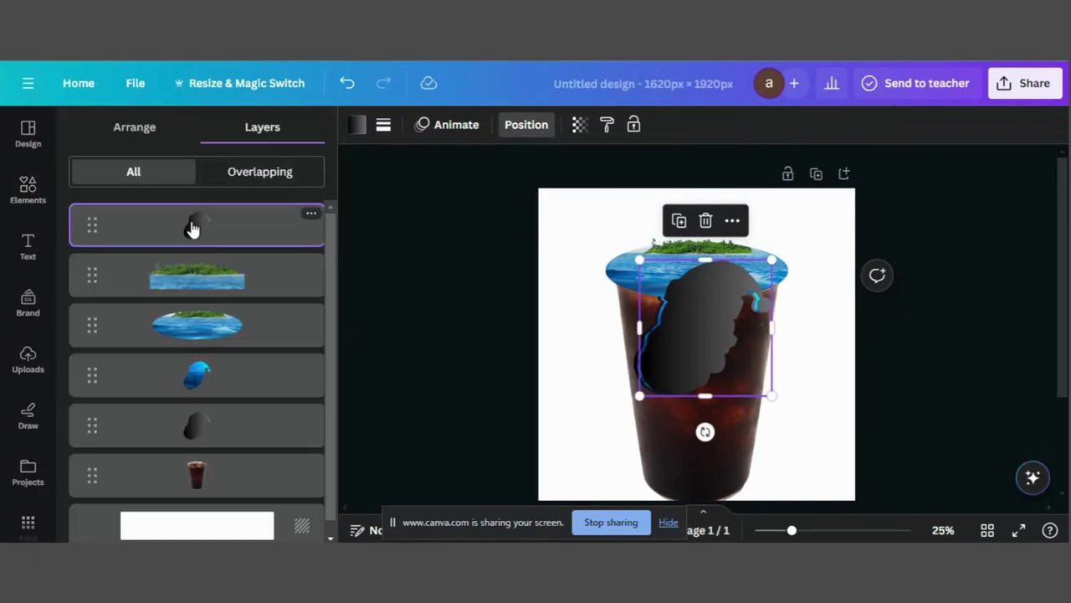
pyautogui.moveTo(192, 222); pyautogui.dragTo(216, 446)
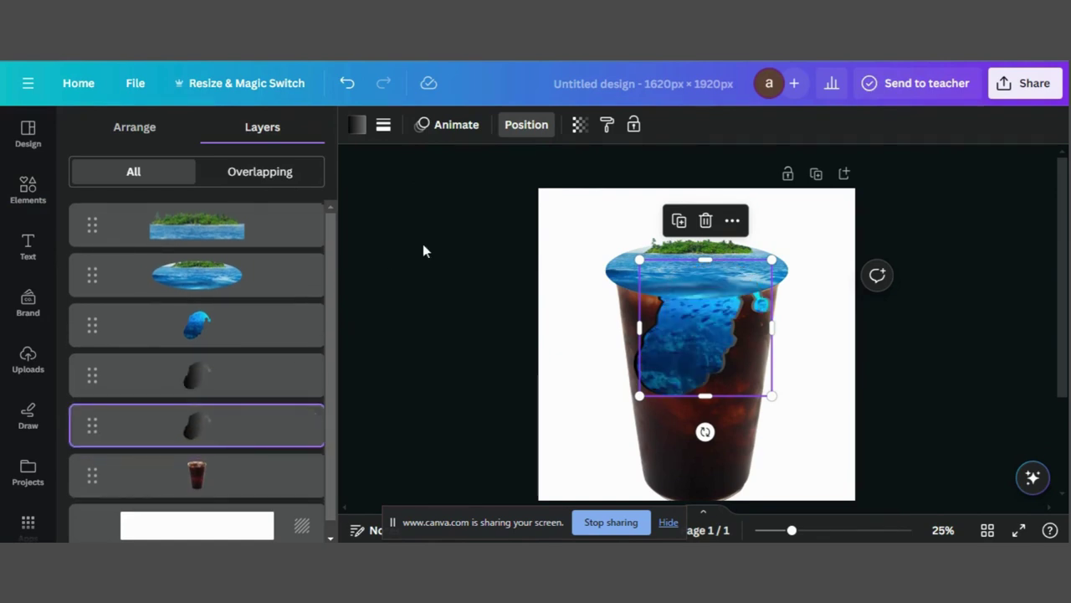
pyautogui.click(414, 271)
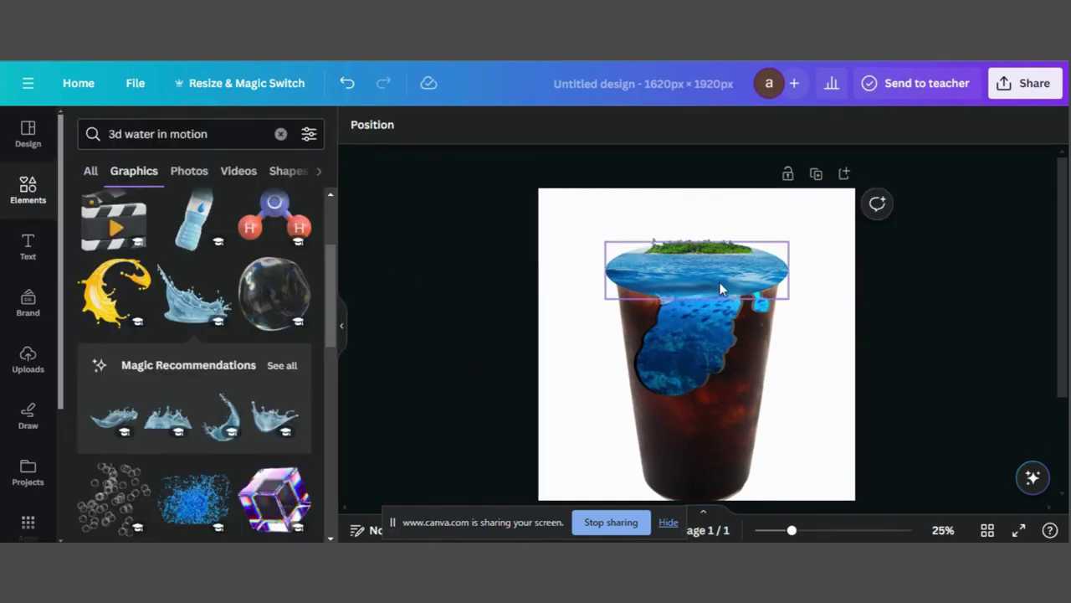
# - Add the light-blue water splash graphic, shrink and rotate it, and place it near the upper part of the fish-filled silhouette
pyautogui.click(735, 303)
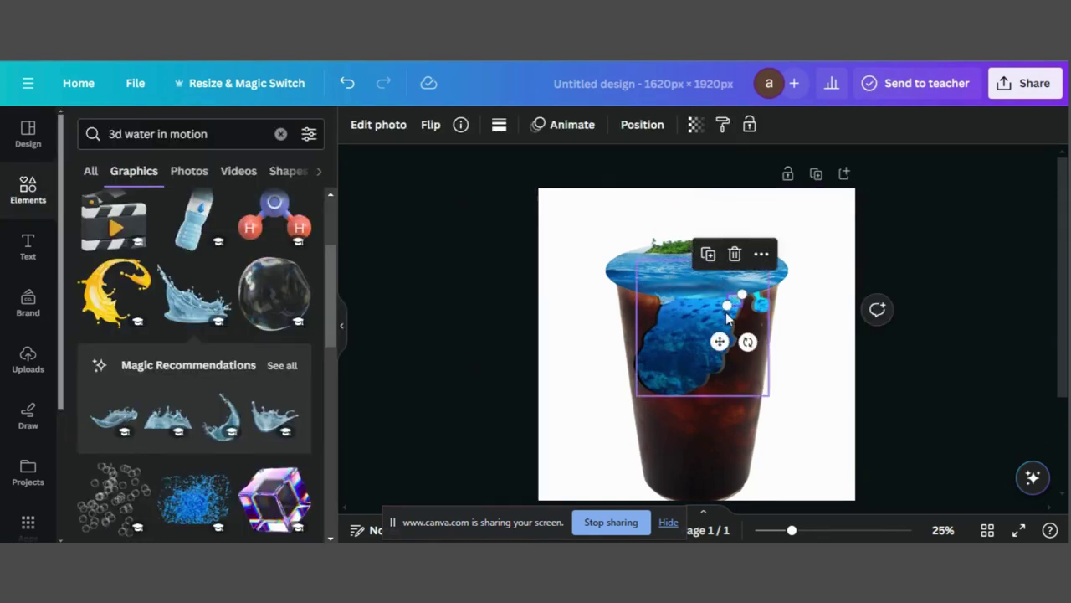
pyautogui.click(185, 314)
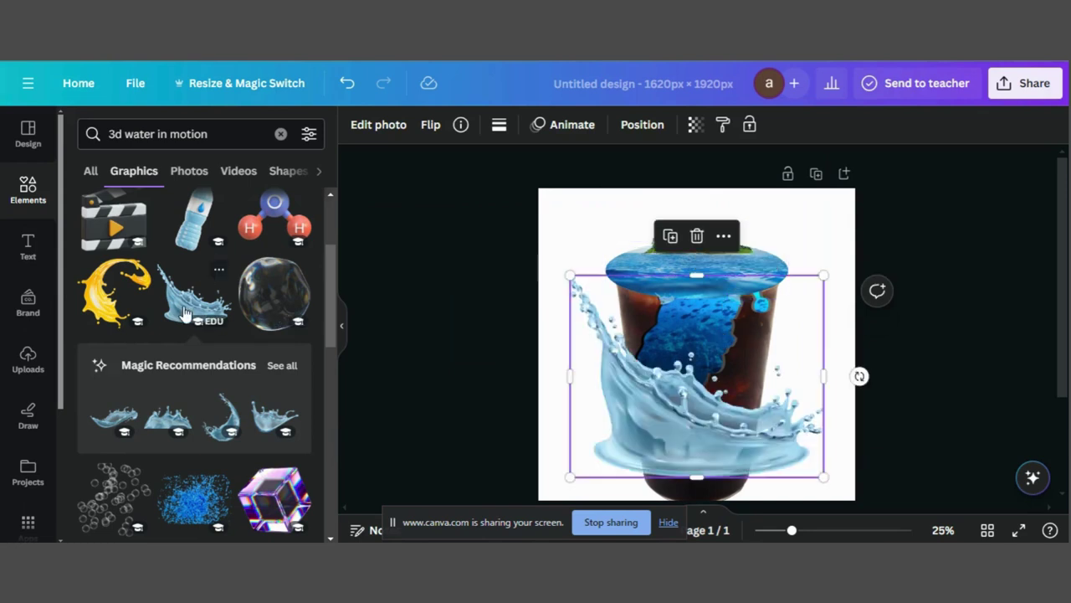
pyautogui.moveTo(569, 275); pyautogui.dragTo(785, 447)
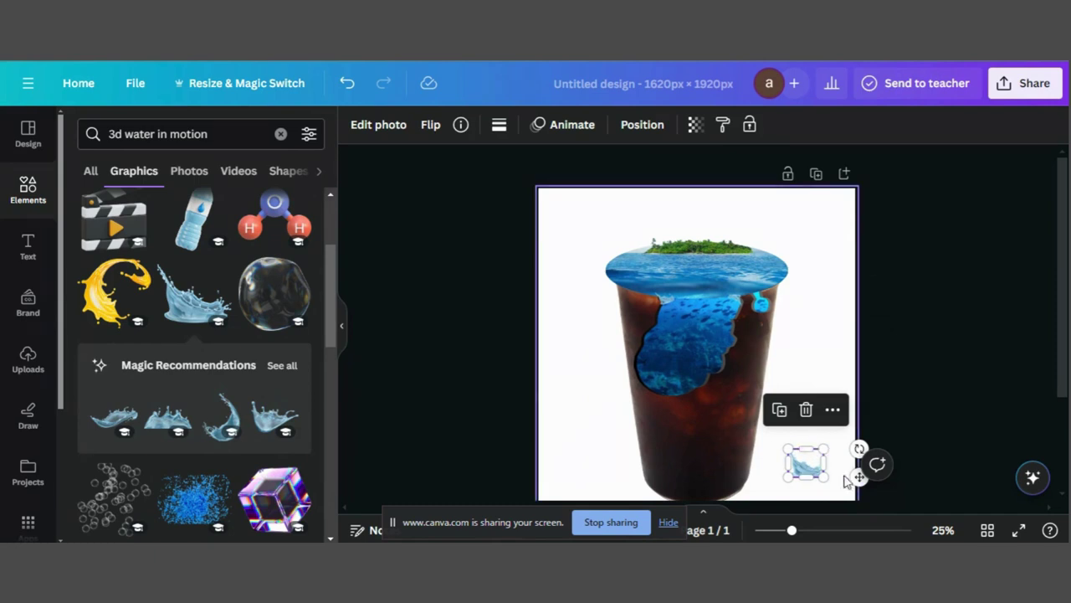
pyautogui.moveTo(858, 449); pyautogui.dragTo(843, 502)
pyautogui.moveTo(787, 474); pyautogui.dragTo(678, 316)
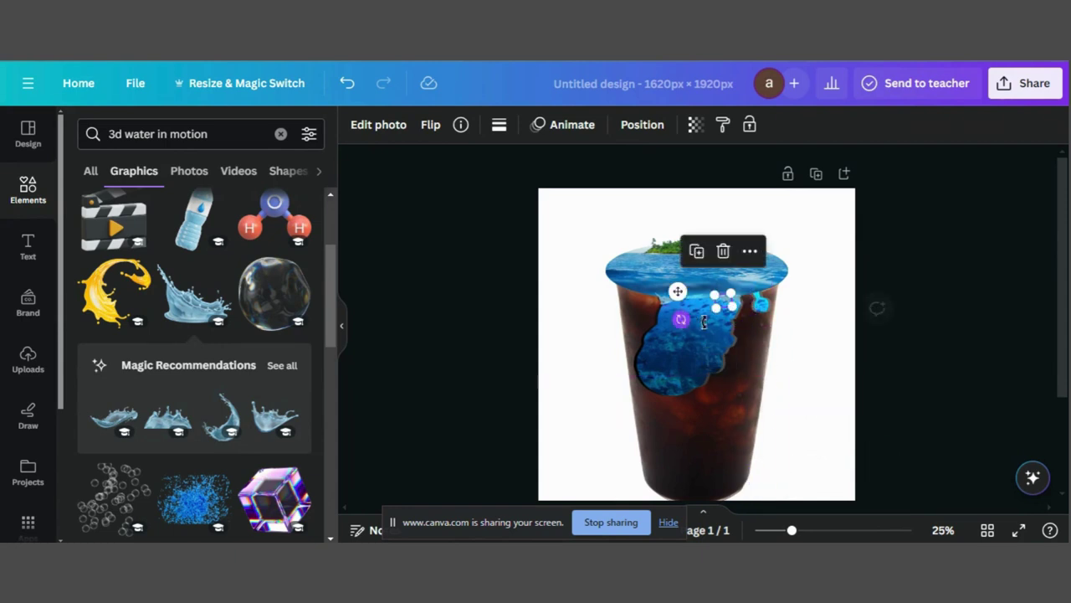
pyautogui.click(859, 358)
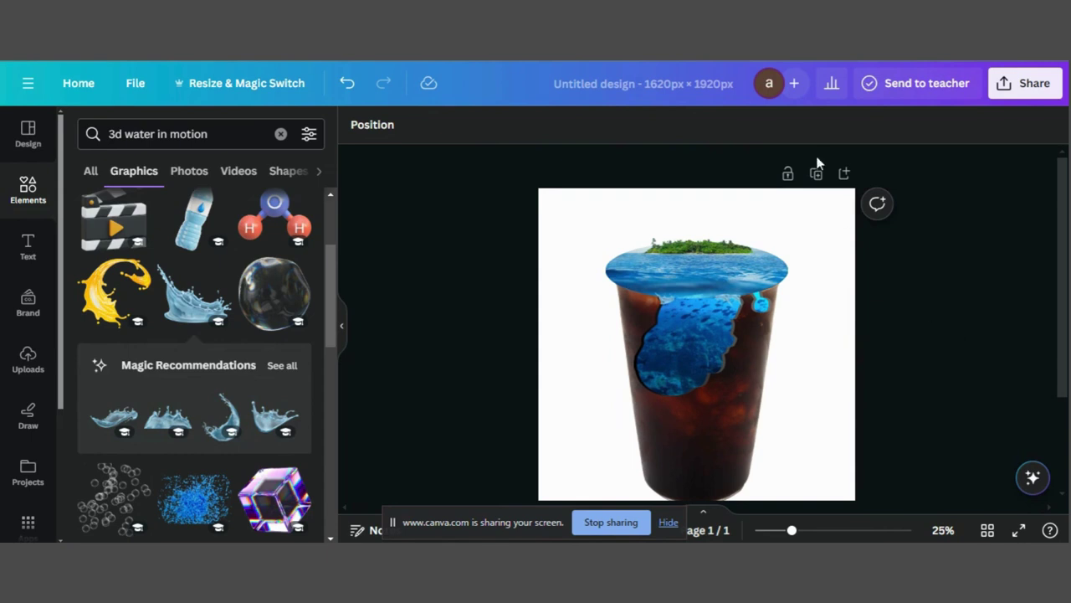
pyautogui.click(728, 307)
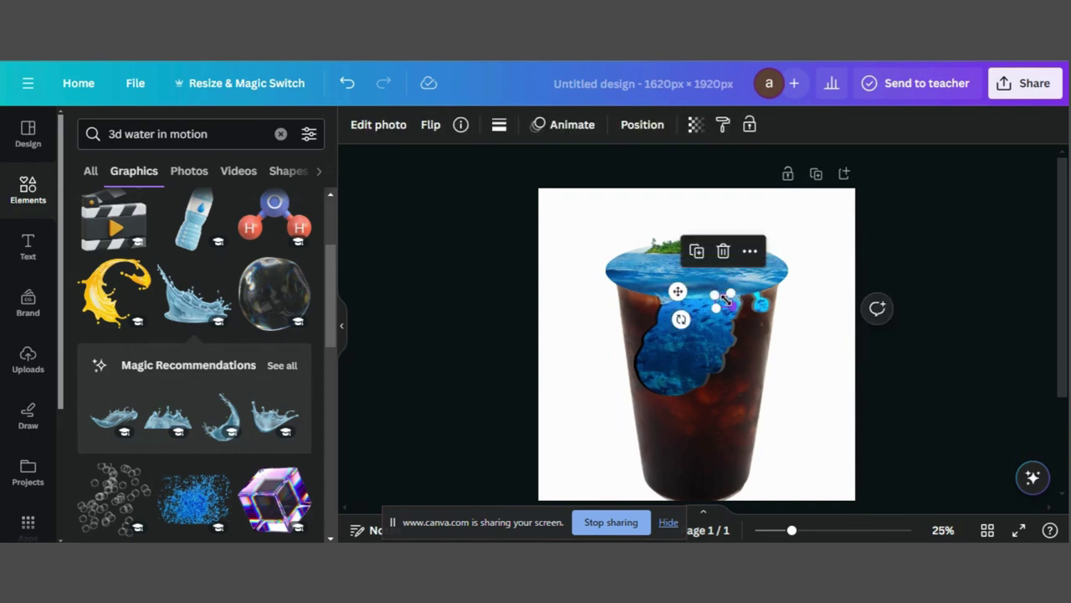
pyautogui.click(639, 125)
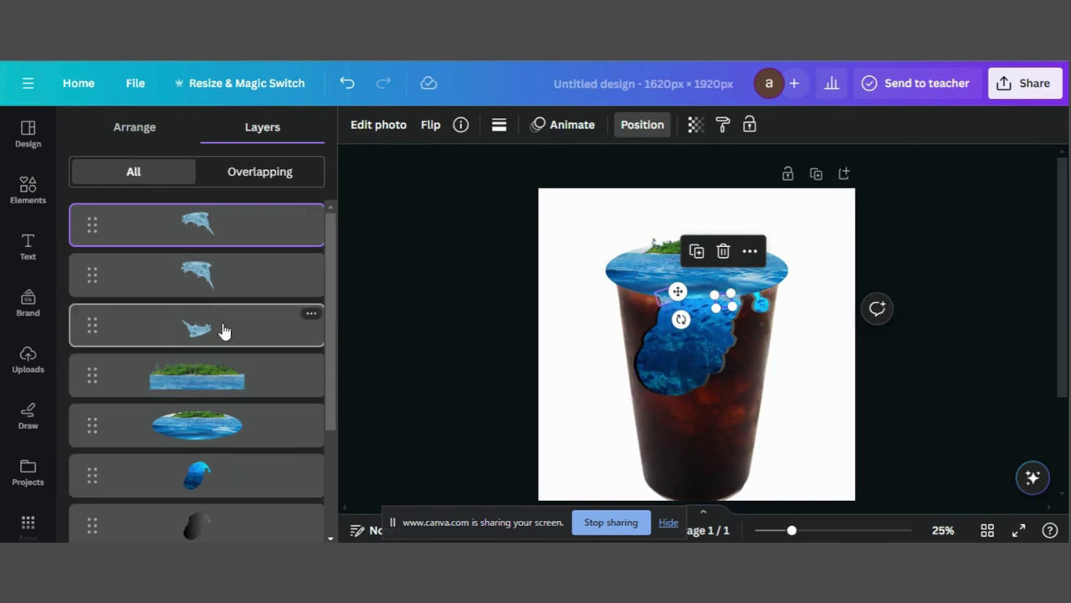
pyautogui.click(373, 266)
# - Select all the elements of the cup composite and move them together lower on the page
pyautogui.moveTo(916, 231); pyautogui.dragTo(410, 383)
pyautogui.moveTo(691, 305); pyautogui.dragTo(695, 339)
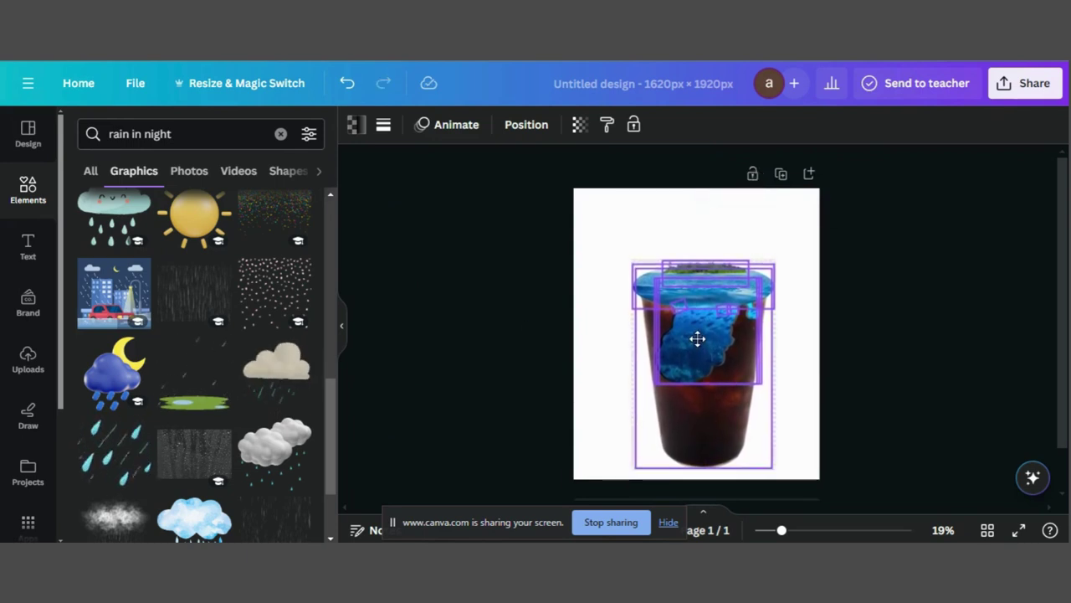
# - Add the beige rain cloud graphic, shrink it to about half size and place it above the cup near the page's upper-right corner
pyautogui.click(259, 382)
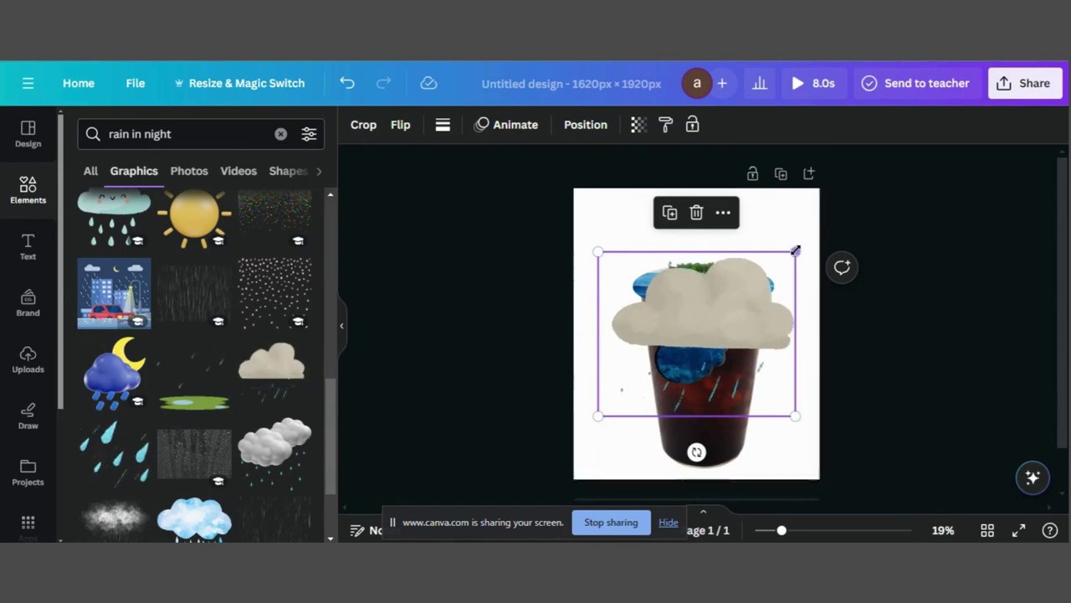
pyautogui.moveTo(795, 250); pyautogui.dragTo(697, 334)
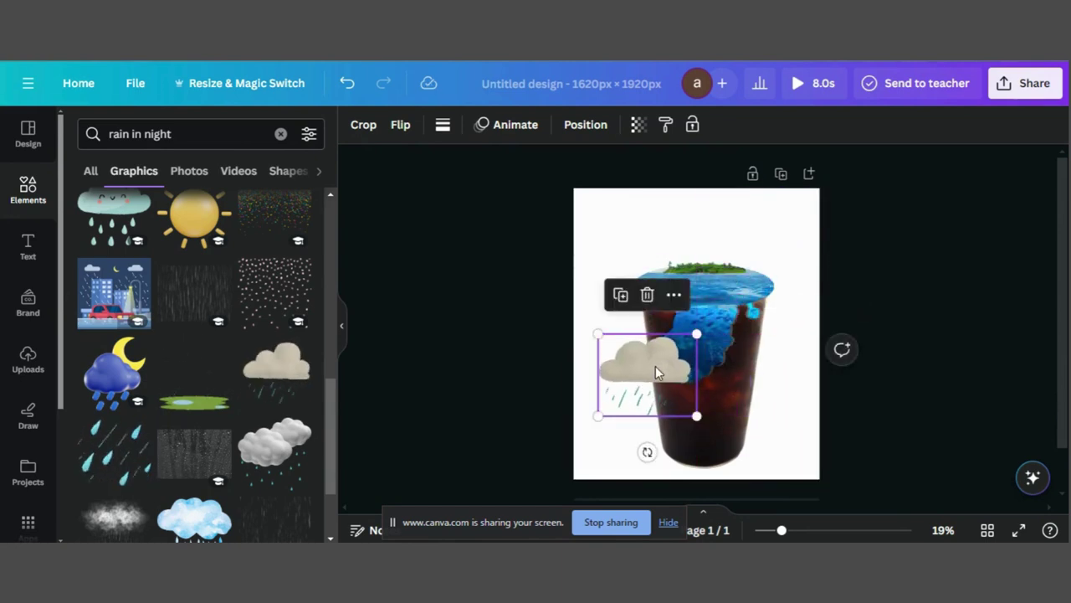
pyautogui.moveTo(655, 368); pyautogui.dragTo(778, 238)
pyautogui.moveTo(718, 275); pyautogui.dragTo(758, 220)
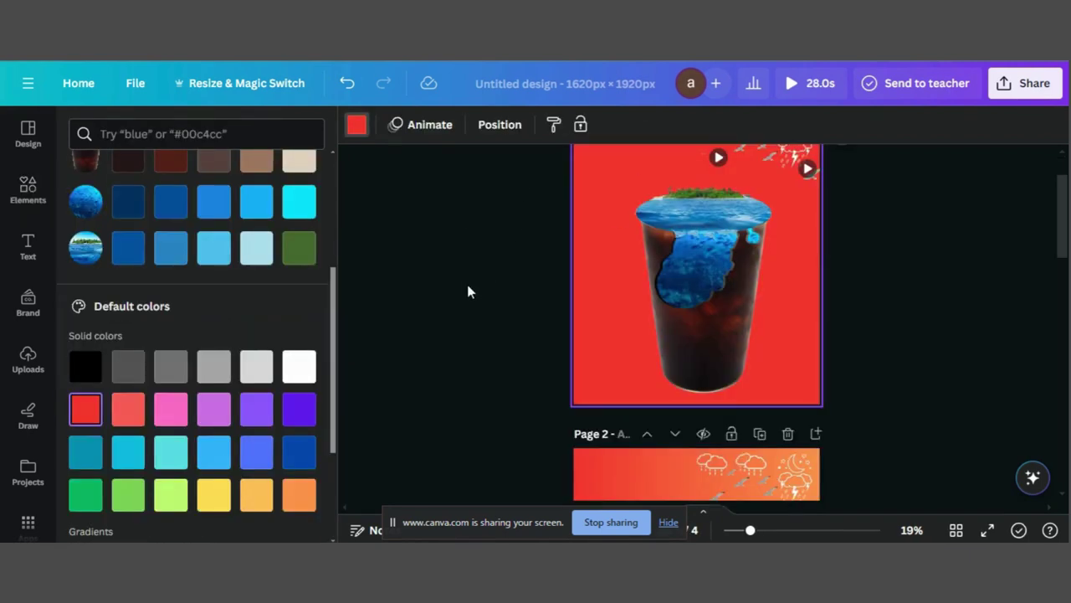
# - Review the background colour and sky decoration variants across the design's four pages
pyautogui.scroll(2, 467, 291)
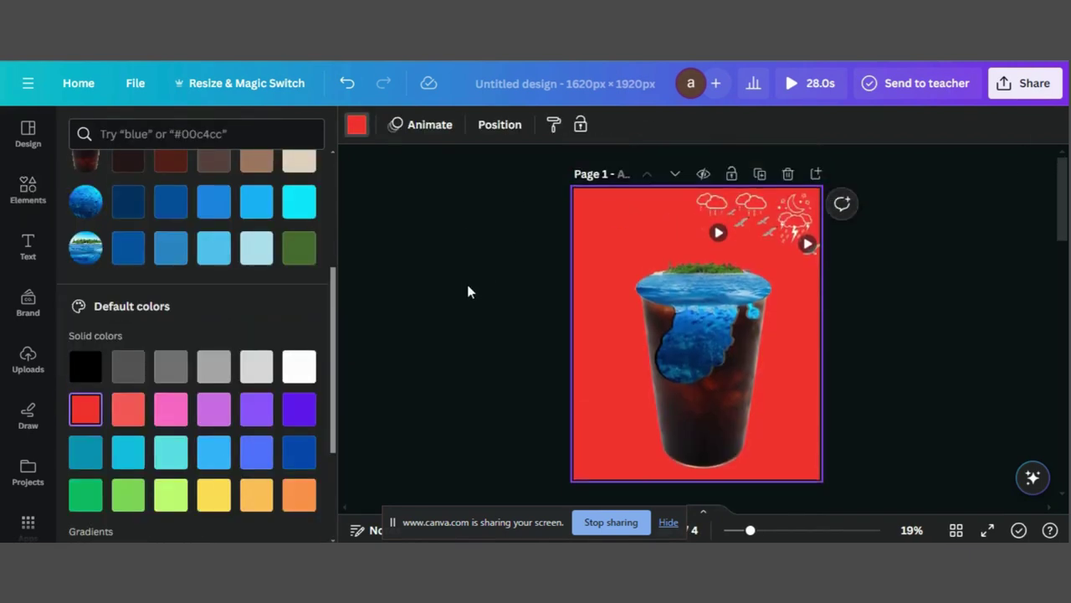
pyautogui.scroll(-6, 468, 291)
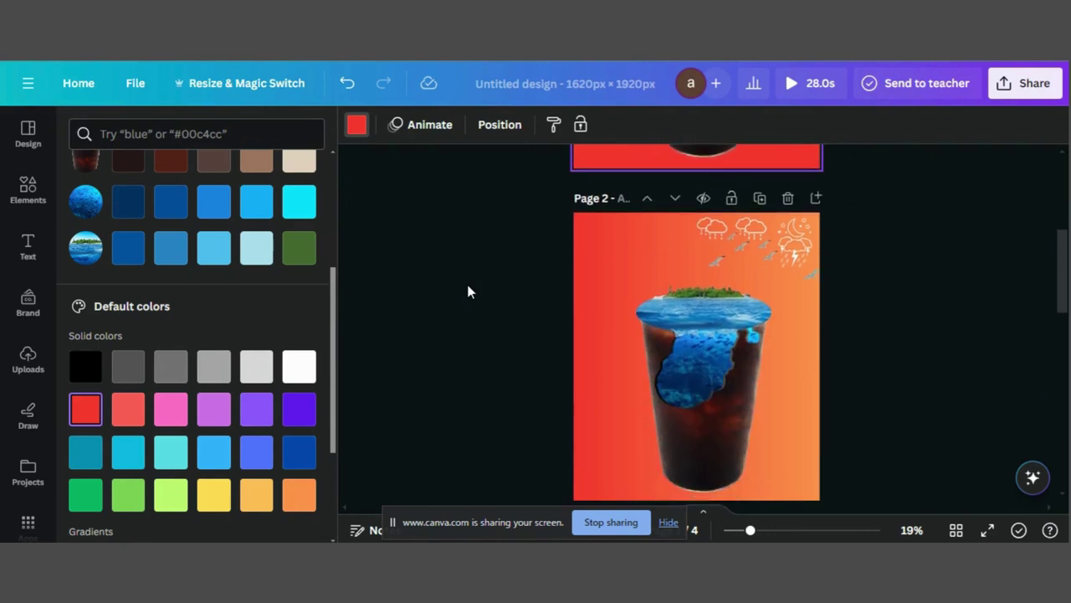
pyautogui.scroll(-8, 468, 291)
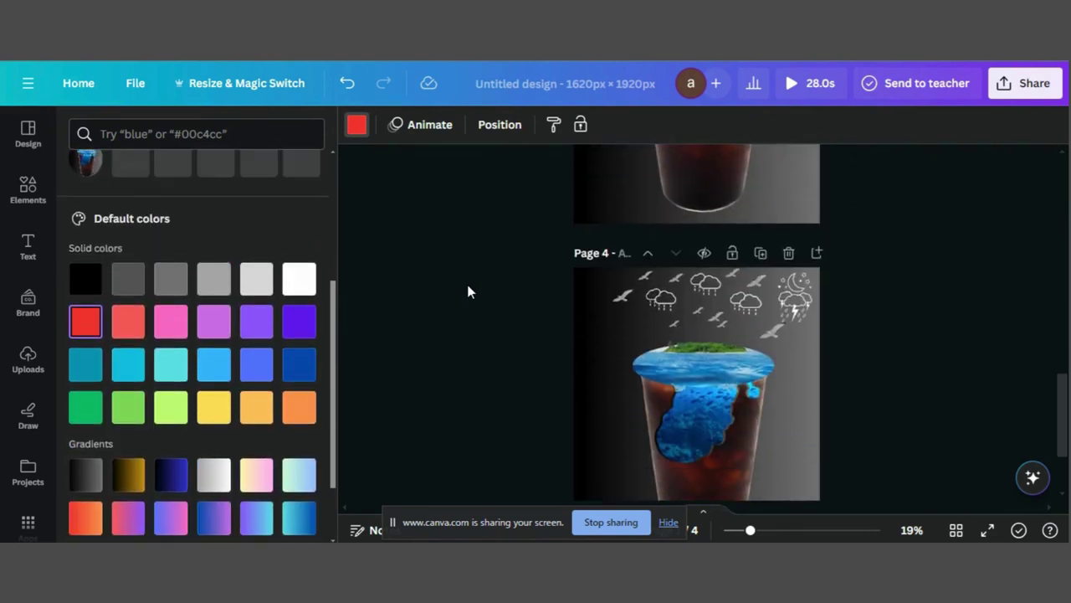
pyautogui.scroll(12, 468, 292)
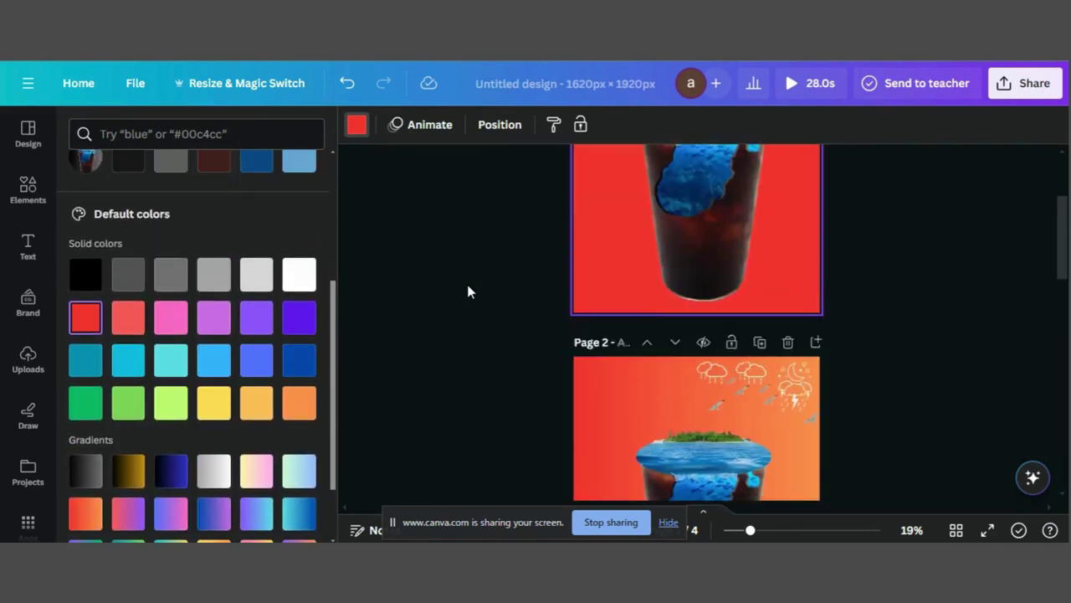